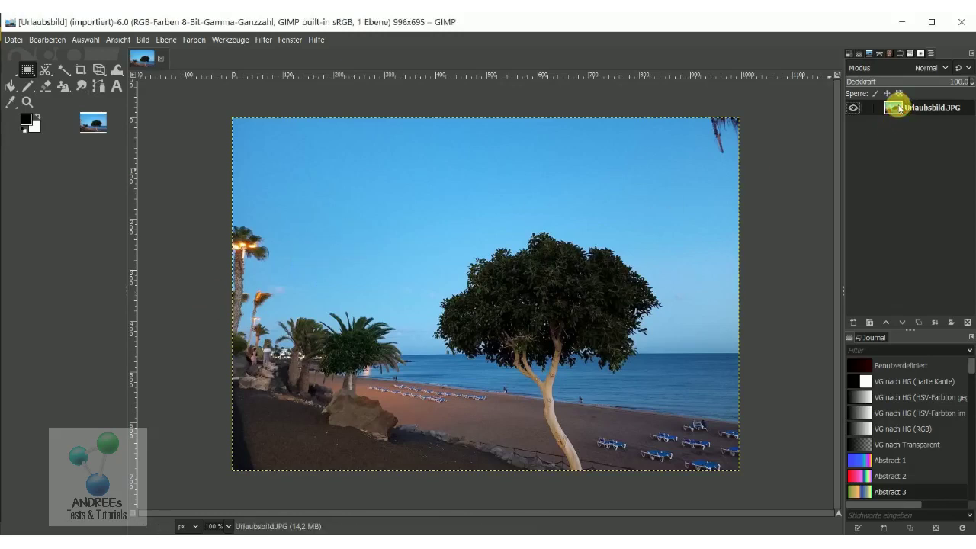
# - Duplicate the beach photo layer twice with Ebene duplizieren, giving three identical layers
pyautogui.rightClick(899, 109)
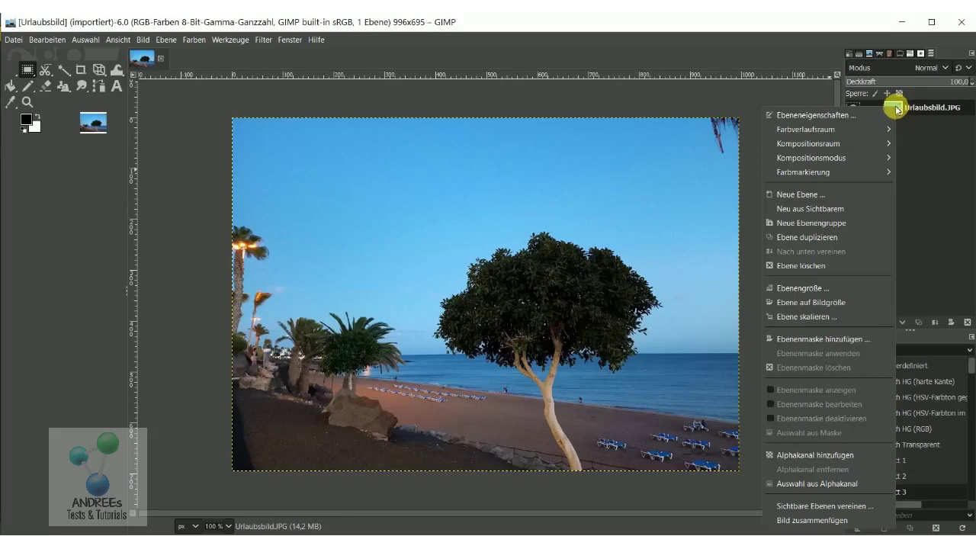
pyautogui.click(812, 237)
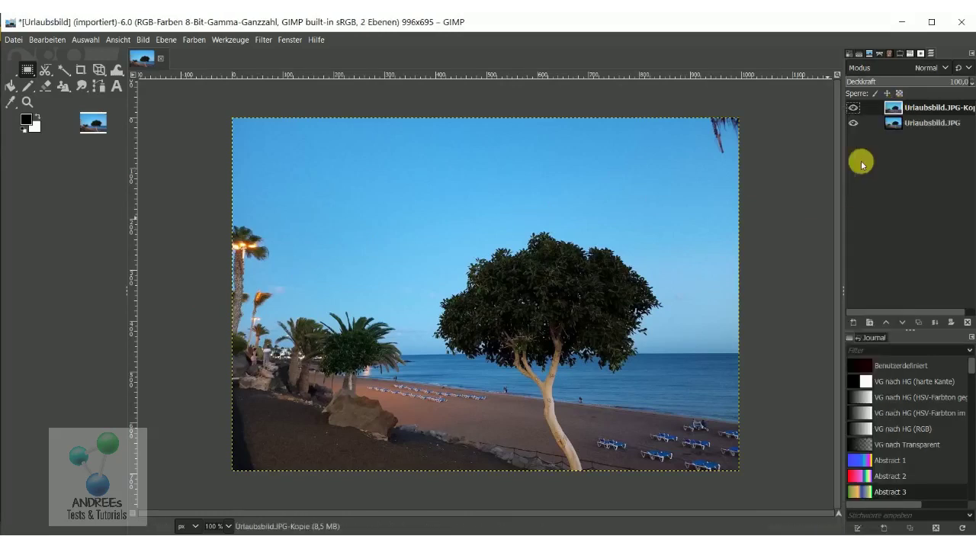
pyautogui.rightClick(892, 107)
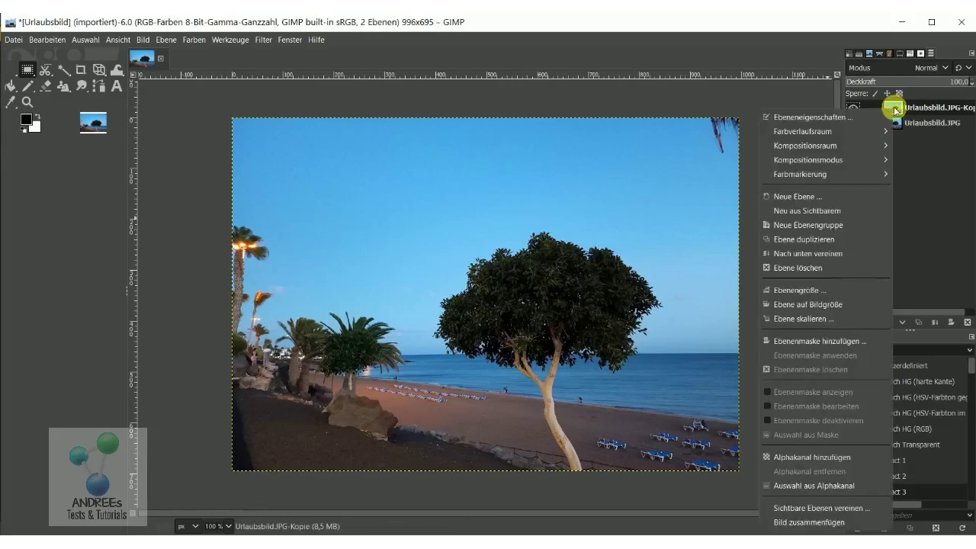
pyautogui.click(813, 238)
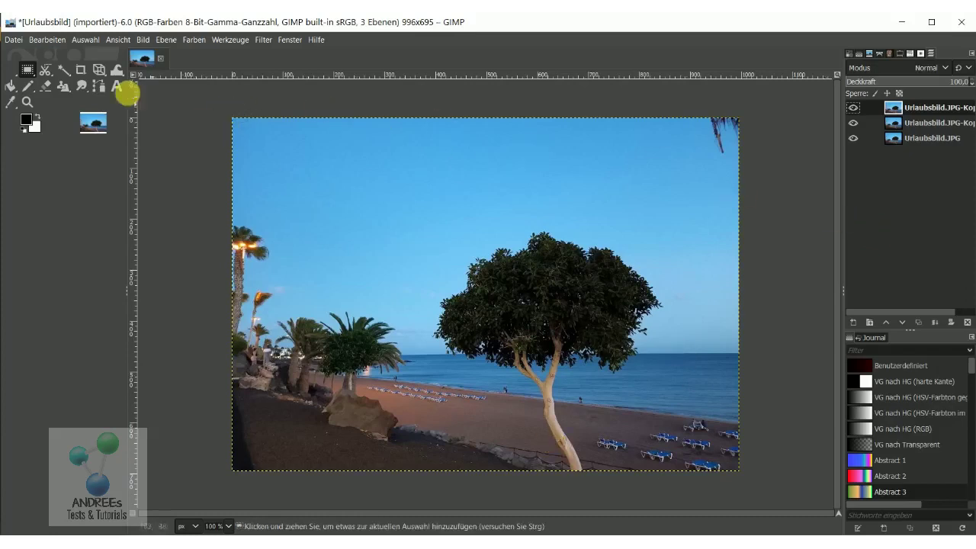
# - Draw a rectangular selection over the left third of the top photo copy
pyautogui.click(26, 70)
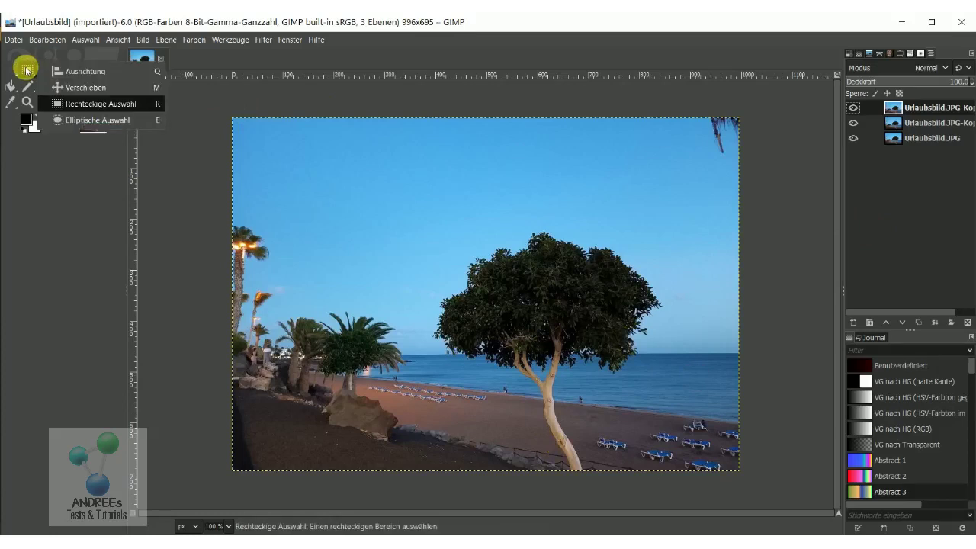
pyautogui.click(72, 104)
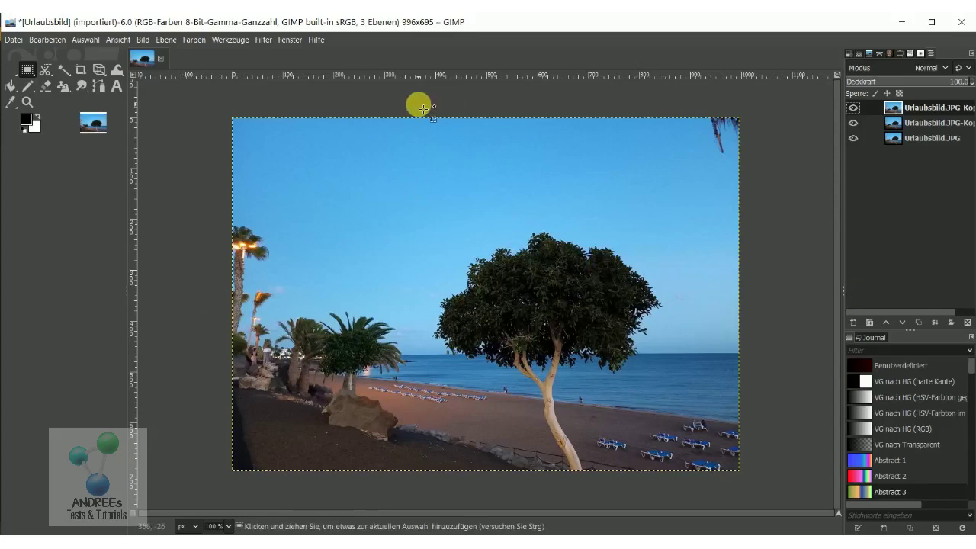
pyautogui.click(217, 105)
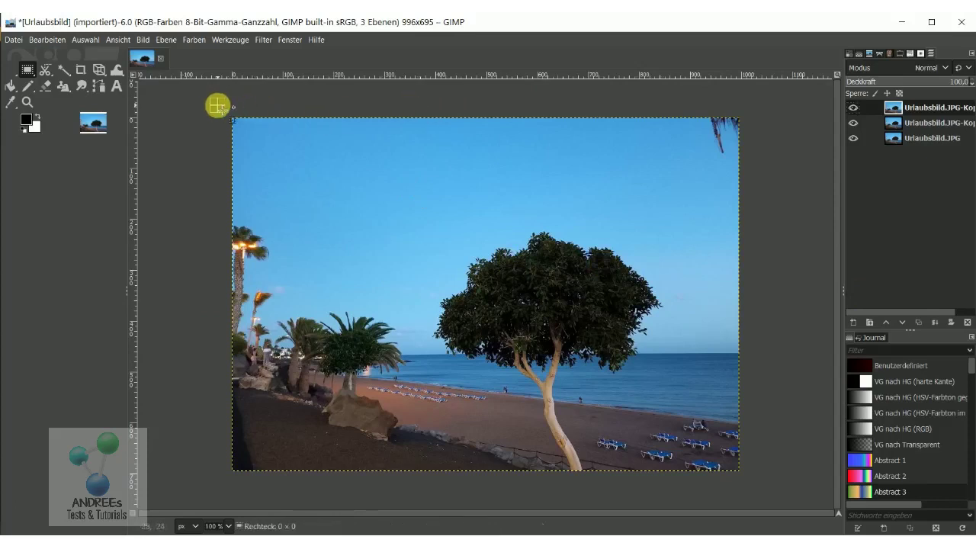
pyautogui.moveTo(217, 105)
pyautogui.mouseDown()
pyautogui.moveTo(375, 499)
pyautogui.moveTo(329, 502)
pyautogui.mouseUp()
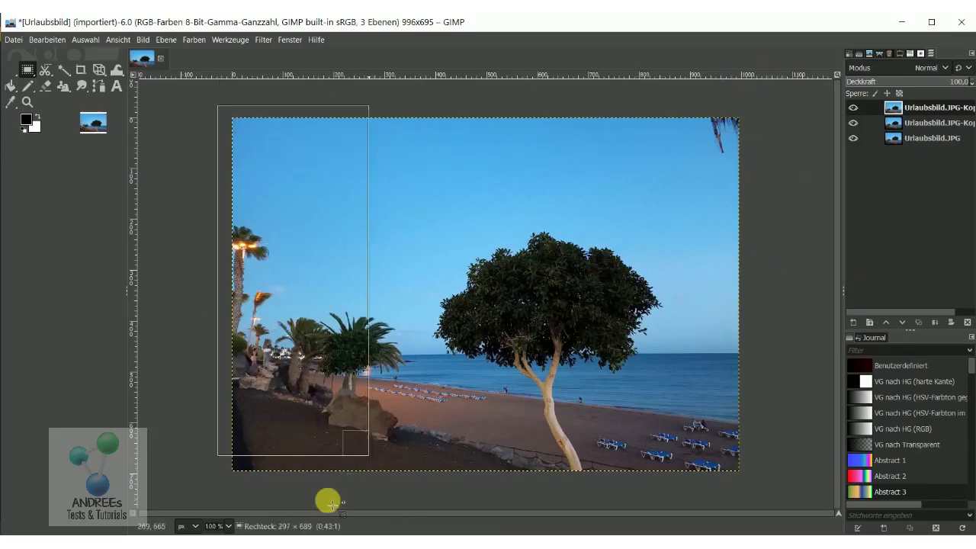
pyautogui.moveTo(332, 505); pyautogui.dragTo(408, 504)
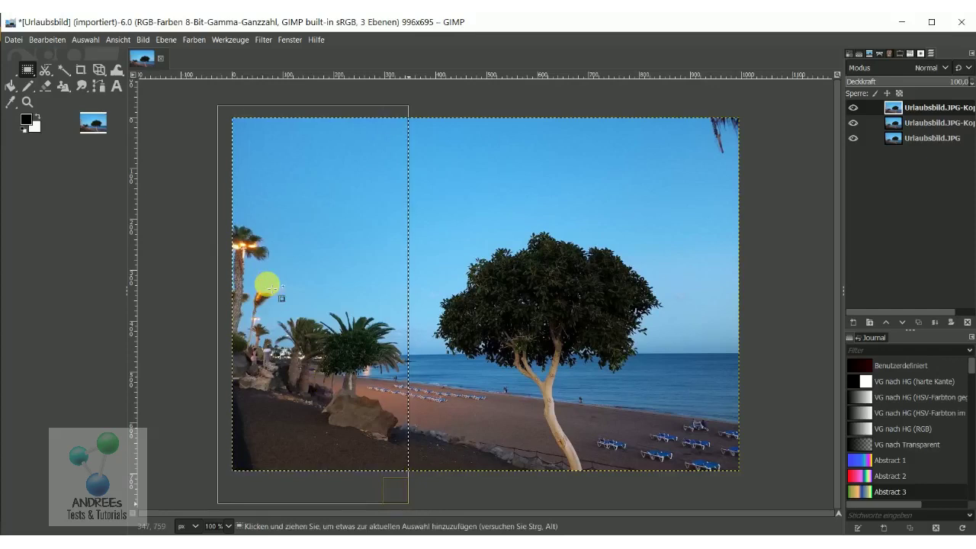
# - Fill the selected left strip with white, then clear the selection
pyautogui.hotkey('ctrl', '.')
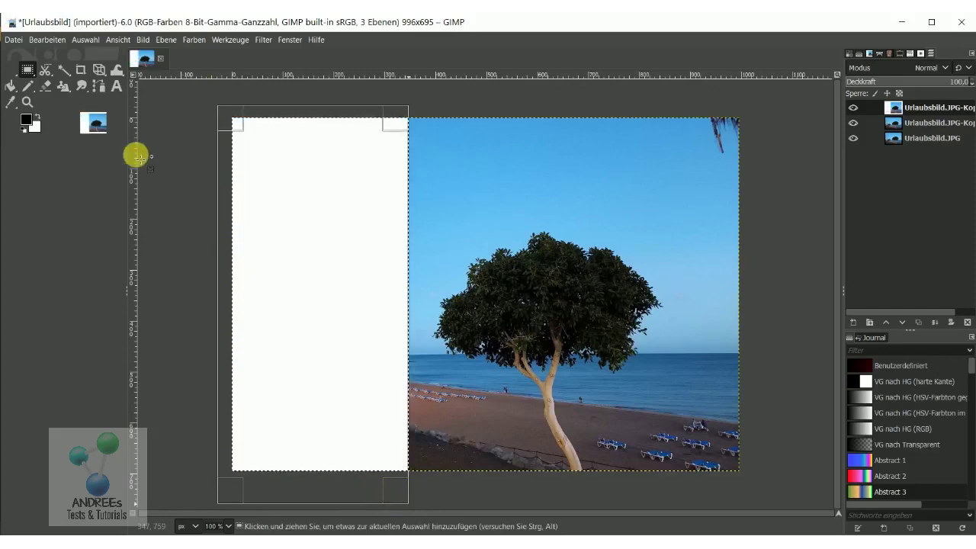
pyautogui.click(85, 39)
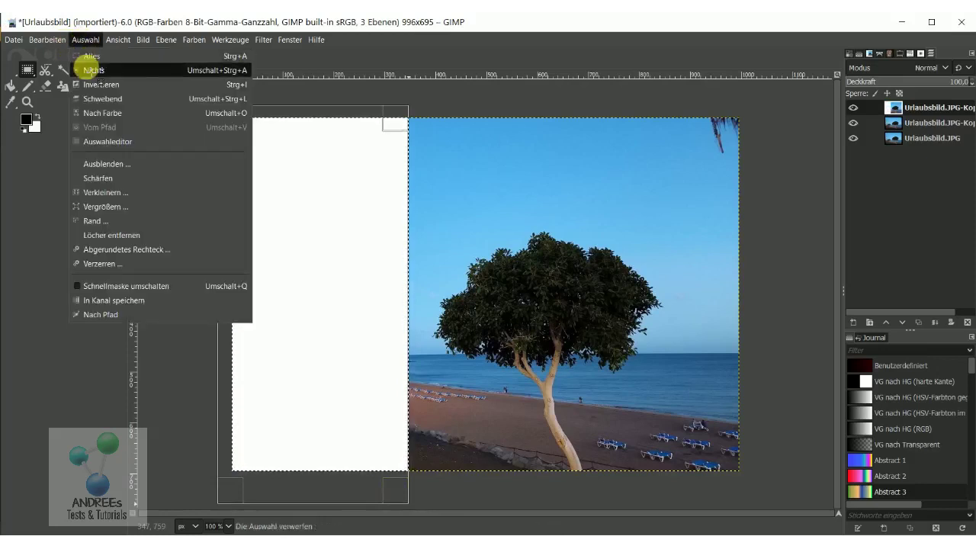
pyautogui.click(88, 67)
pyautogui.moveTo(135, 142)
pyautogui.mouseDown()
pyautogui.moveTo(375, 186)
pyautogui.moveTo(403, 136)
pyautogui.moveTo(131, 207)
pyautogui.mouseUp()
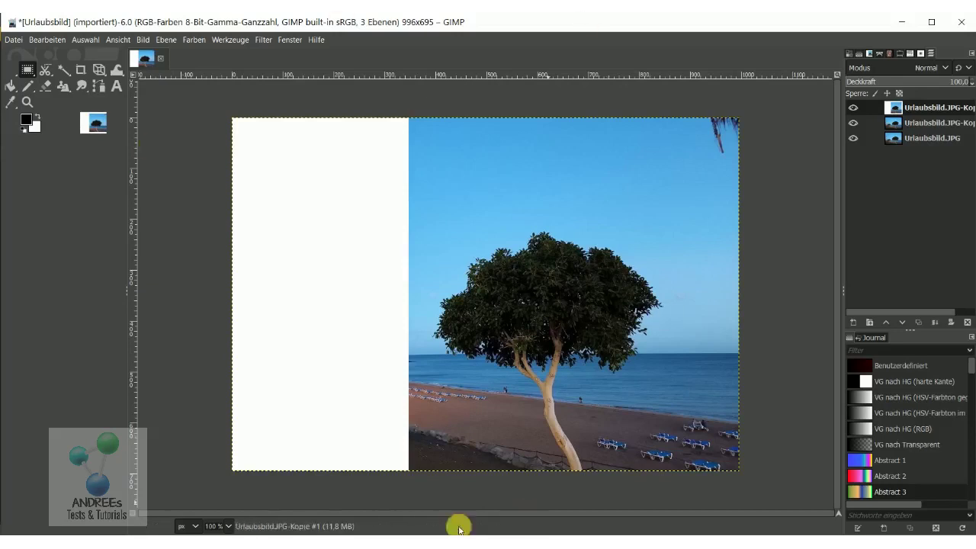
# - On the second copy layer, select the left two-thirds of the image, then clear the selection
pyautogui.click(196, 526)
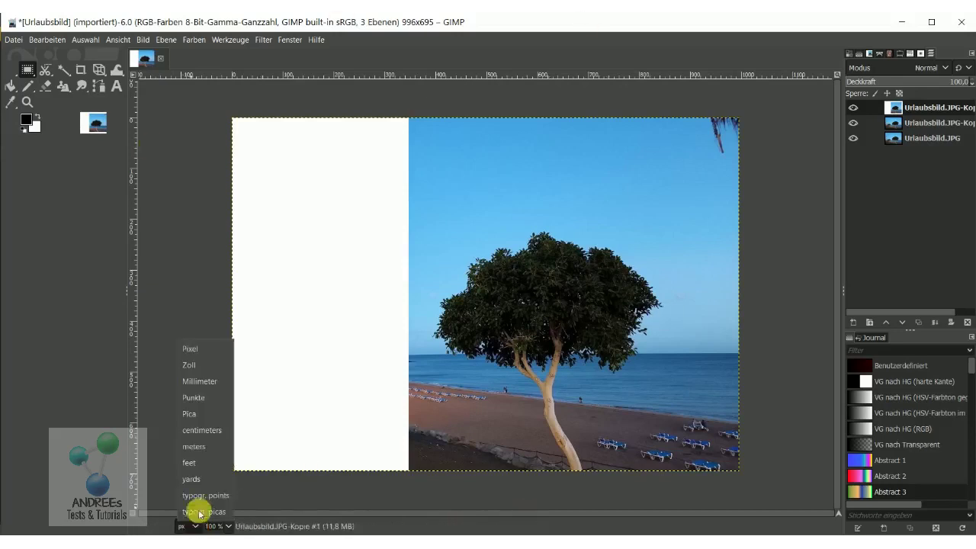
pyautogui.click(190, 283)
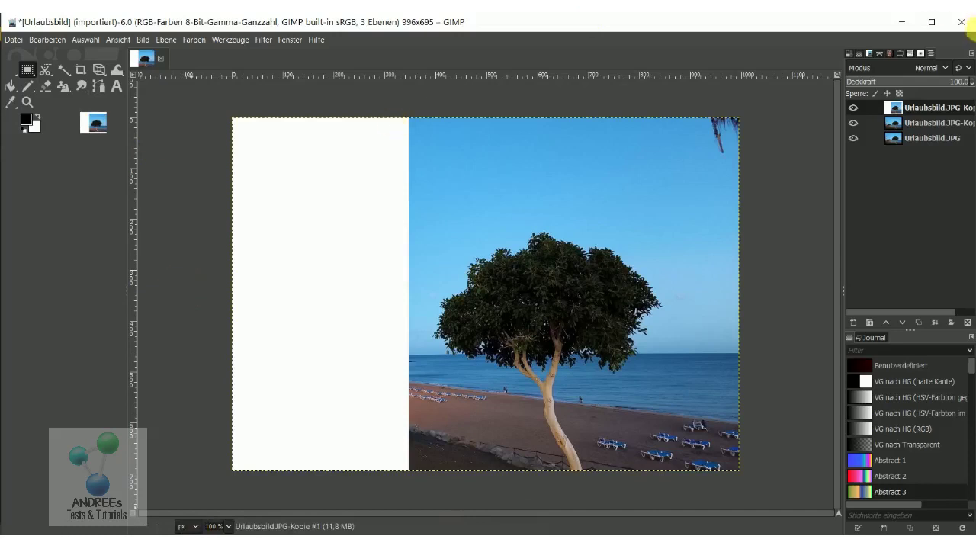
pyautogui.click(891, 127)
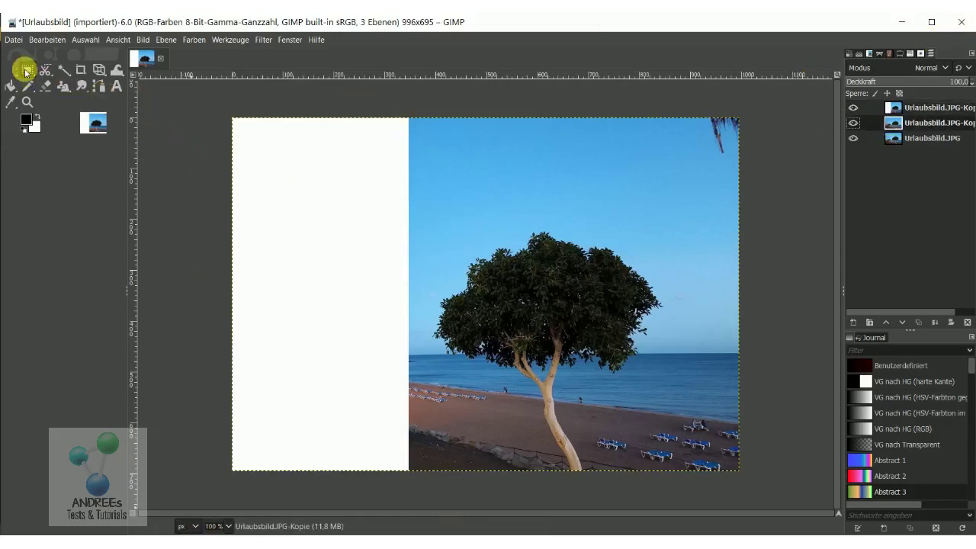
pyautogui.moveTo(209, 101)
pyautogui.mouseDown()
pyautogui.moveTo(261, 183)
pyautogui.moveTo(574, 497)
pyautogui.mouseUp()
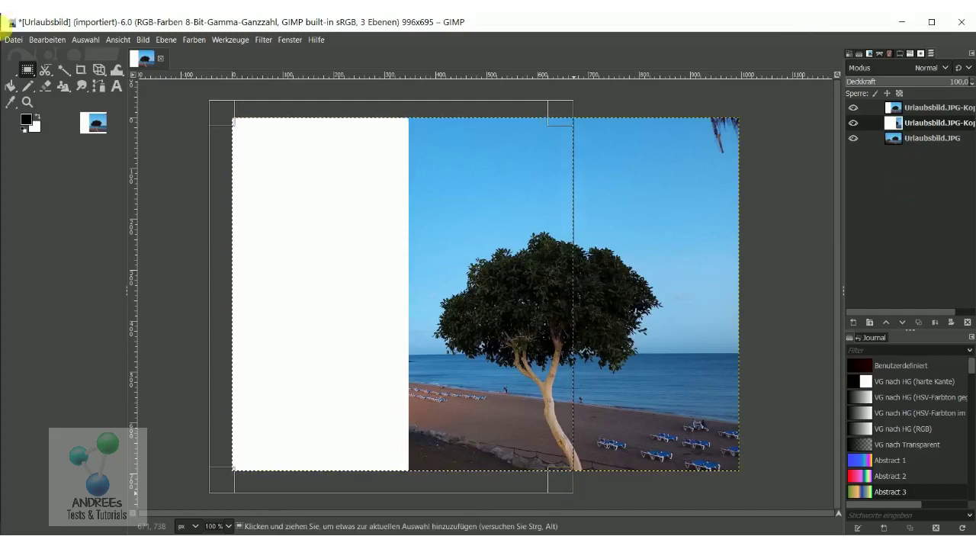
pyautogui.click(86, 40)
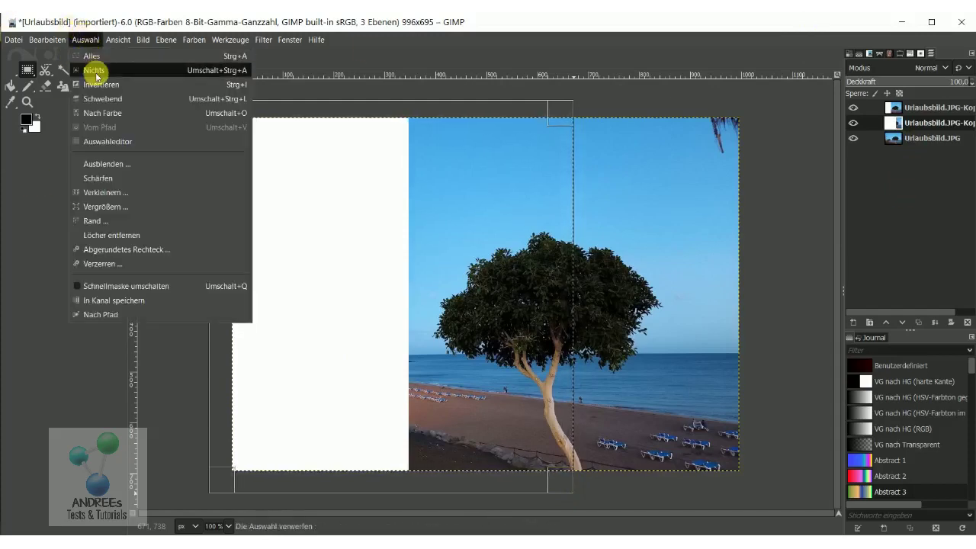
pyautogui.click(95, 70)
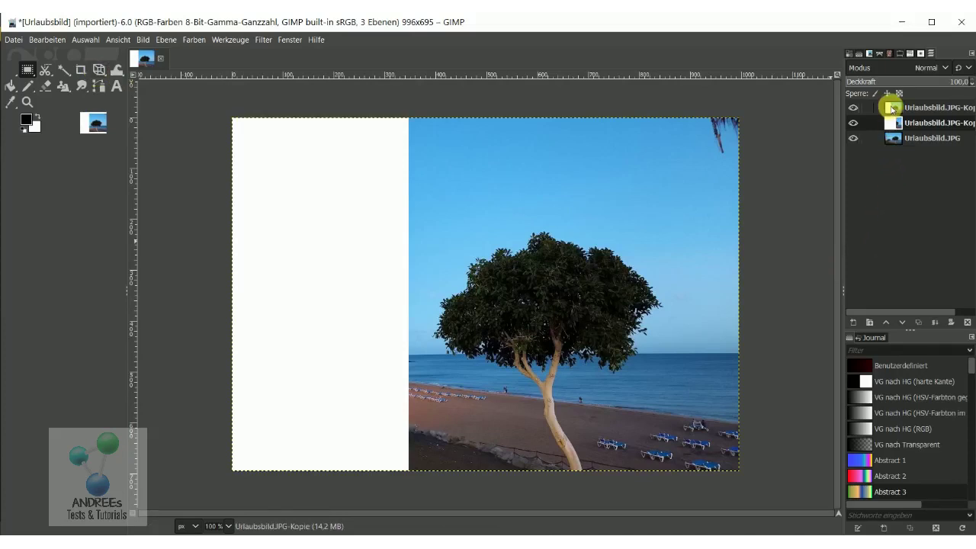
# - Reorder layers so Urlaubsbild.JPG is on top, above the one-third and two-thirds white copies
pyautogui.moveTo(892, 109); pyautogui.dragTo(894, 126)
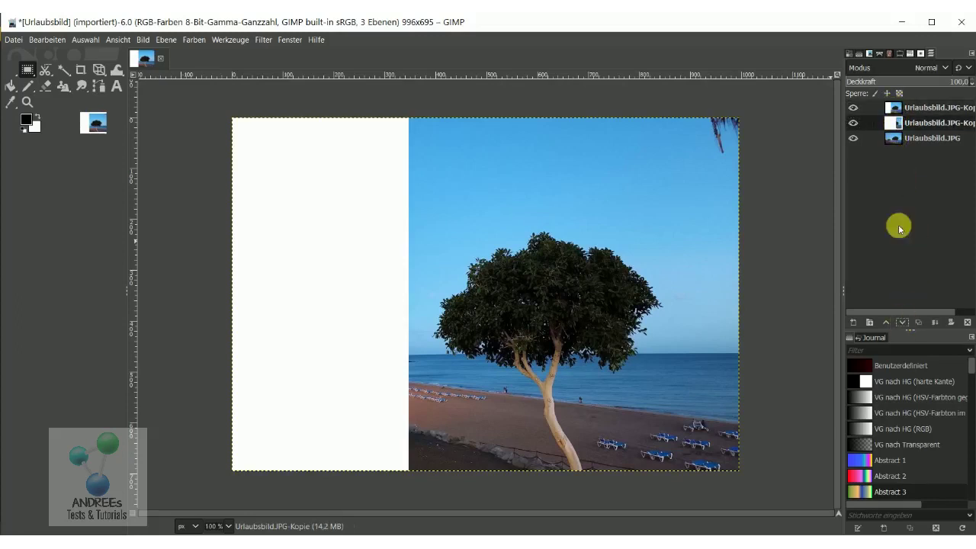
pyautogui.click(902, 324)
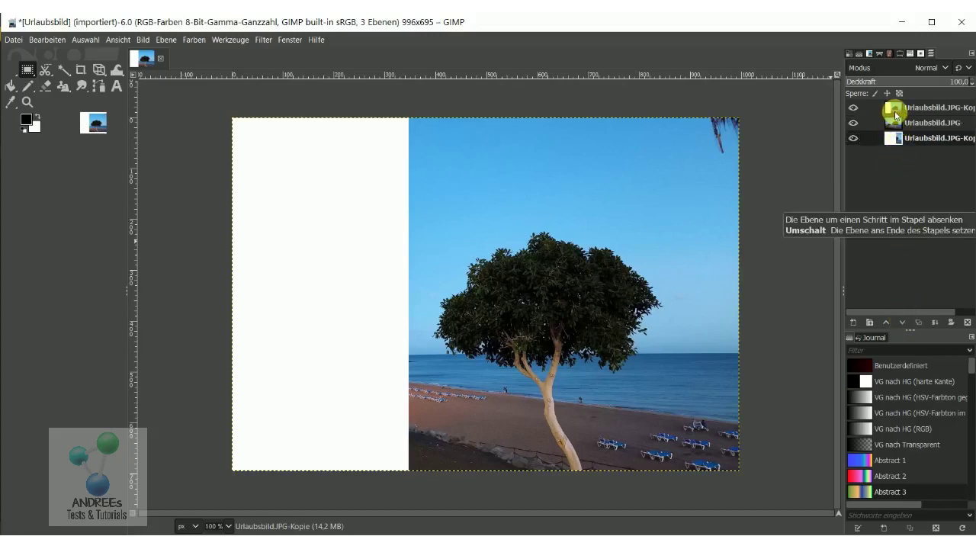
pyautogui.click(896, 115)
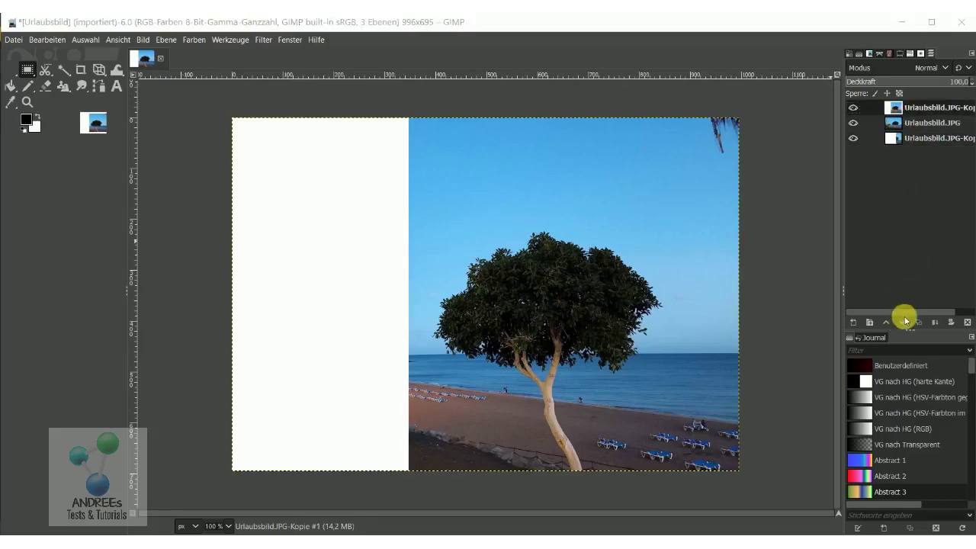
pyautogui.click(968, 126)
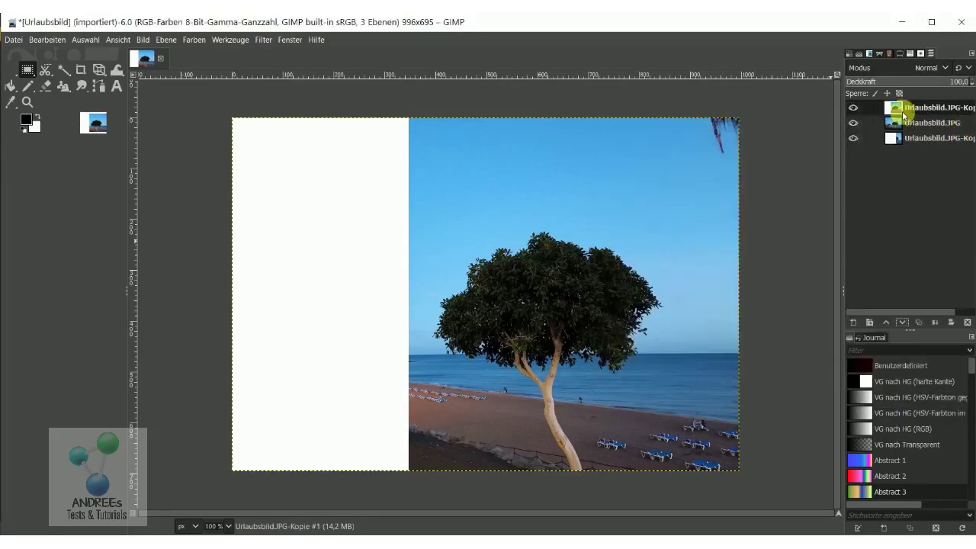
pyautogui.click(900, 322)
pyautogui.click(900, 322)
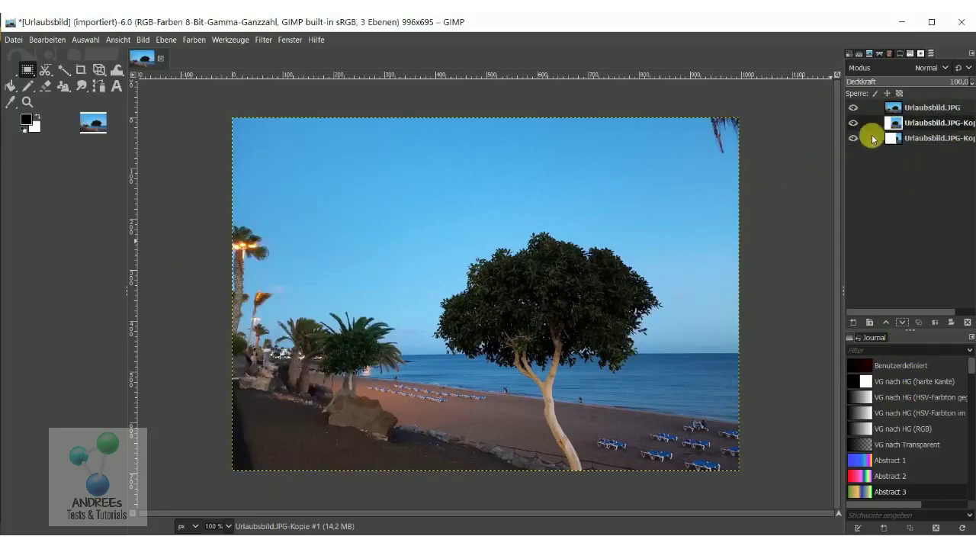
# - Hide the top two layers, leaving only the two-thirds-white copy visible
pyautogui.click(853, 107)
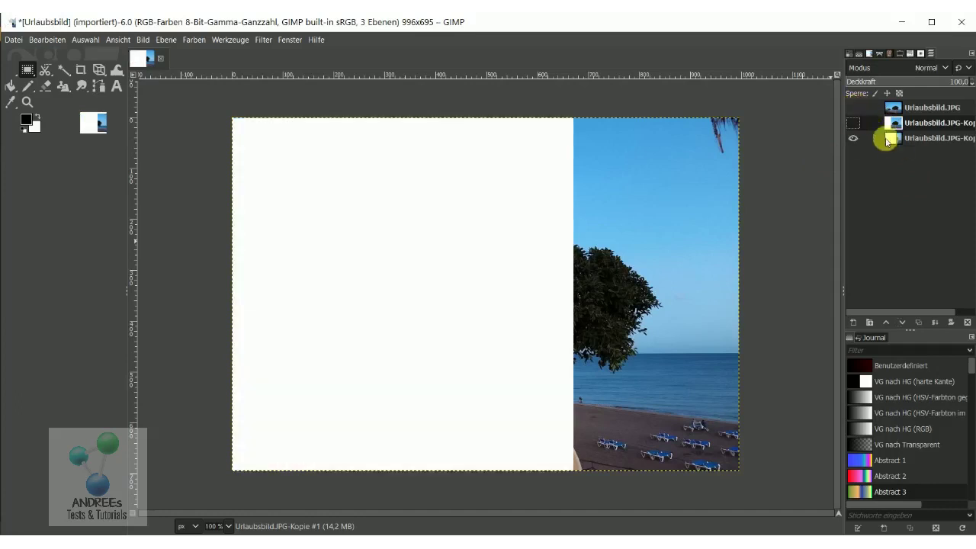
pyautogui.click(853, 123)
pyautogui.click(853, 109)
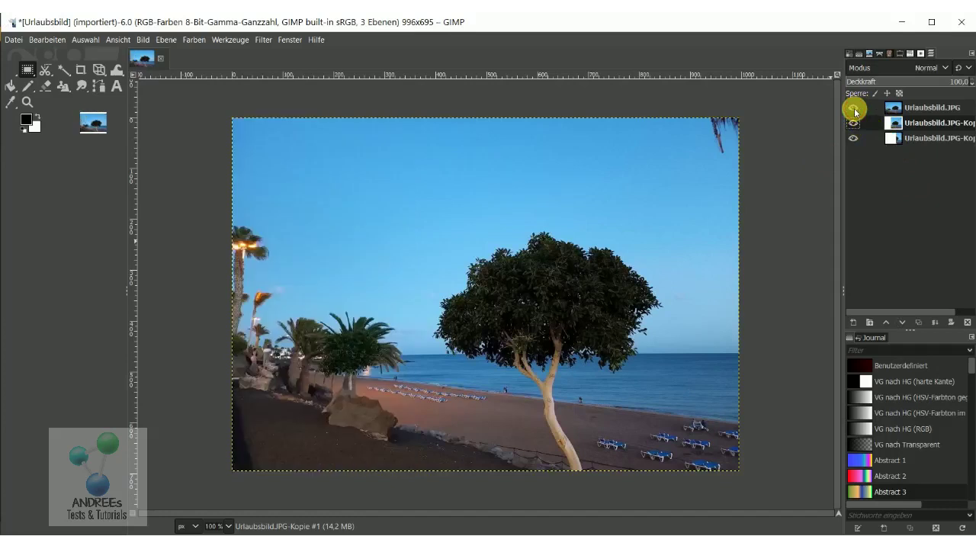
pyautogui.click(853, 109)
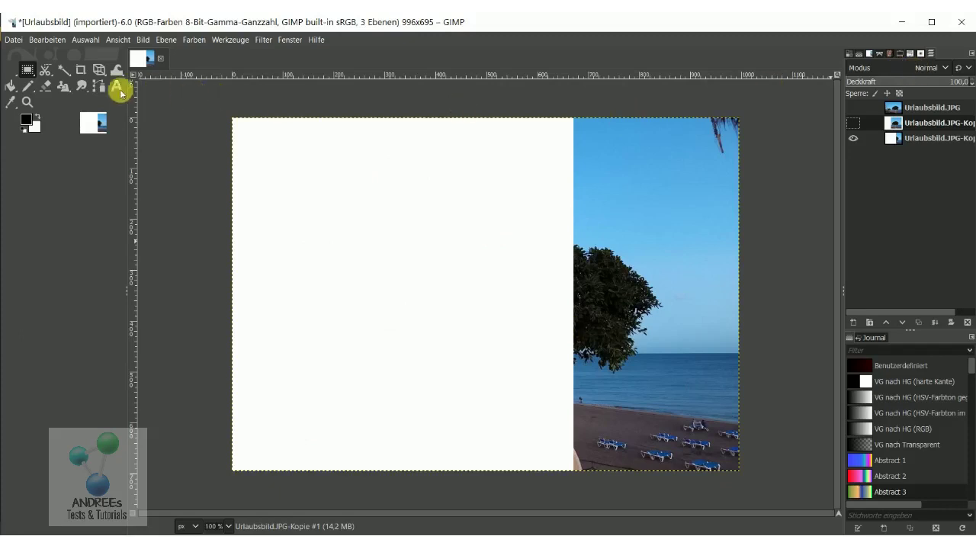
# - Magic-wand select the white left strip and fill it with the Tree Bark pattern
pyautogui.click(63, 74)
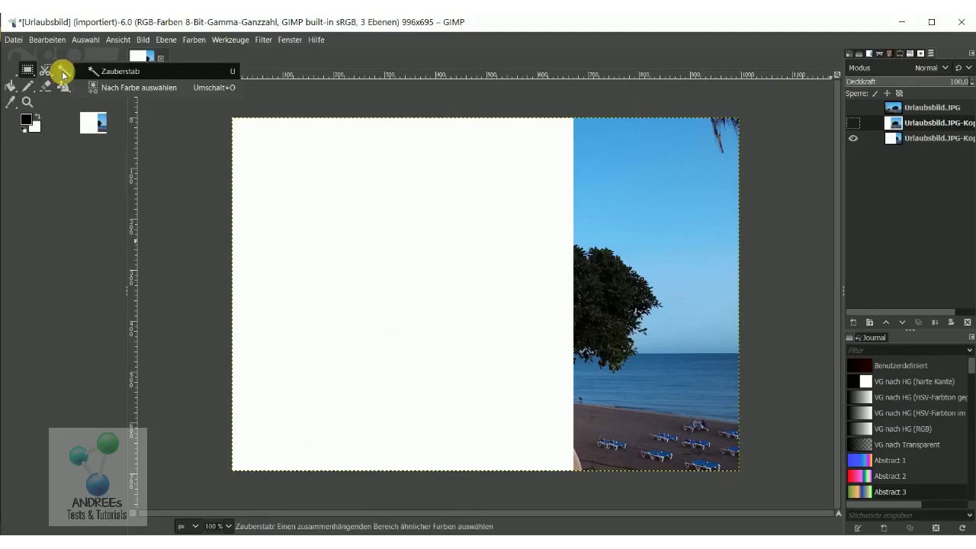
pyautogui.click(103, 71)
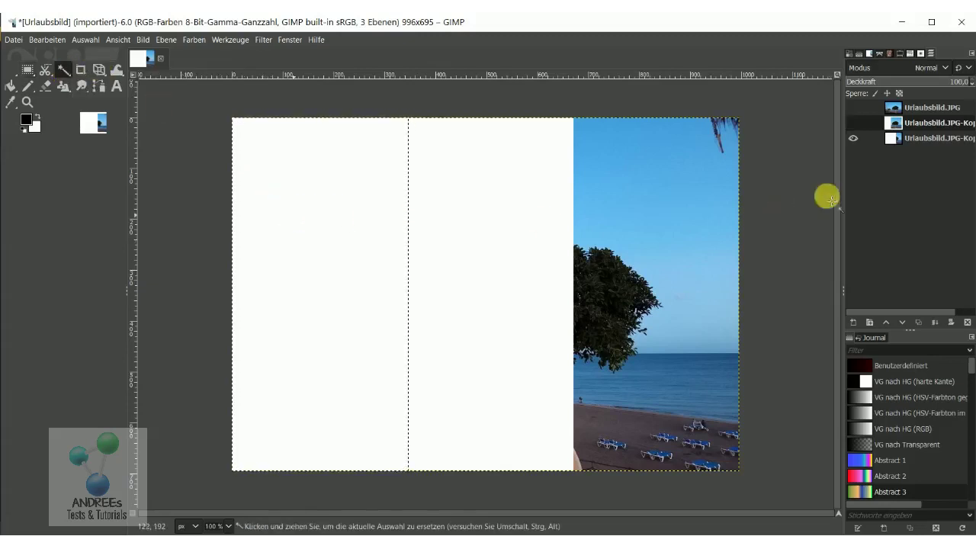
pyautogui.click(853, 123)
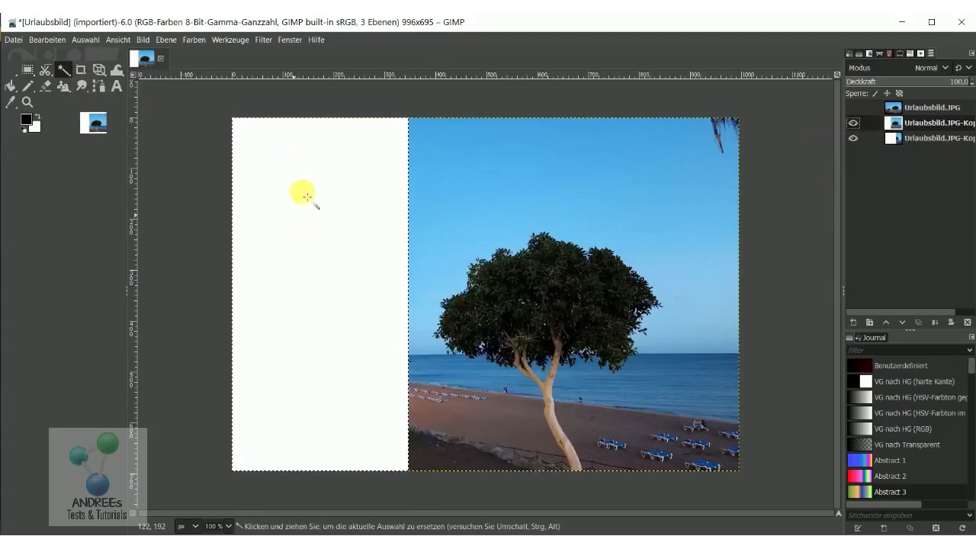
pyautogui.click(47, 40)
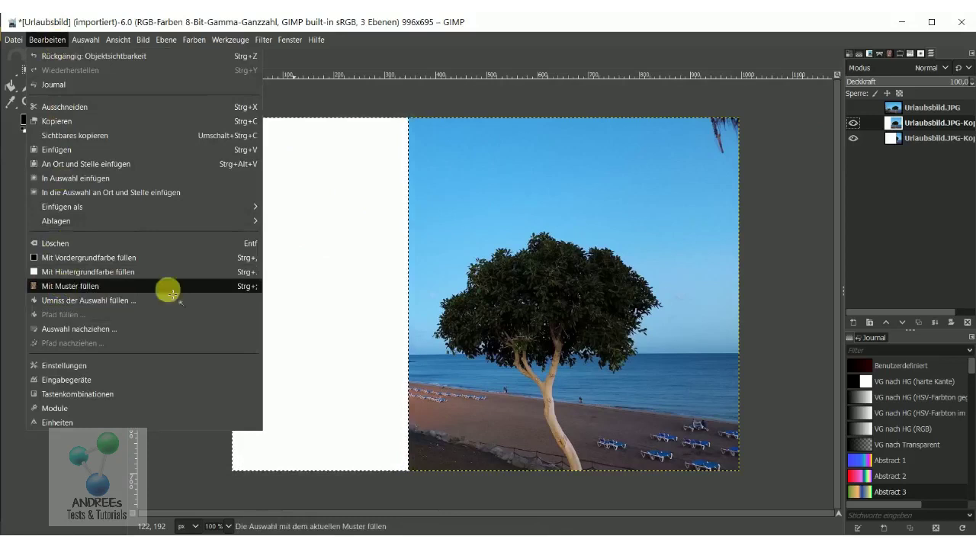
pyautogui.click(889, 53)
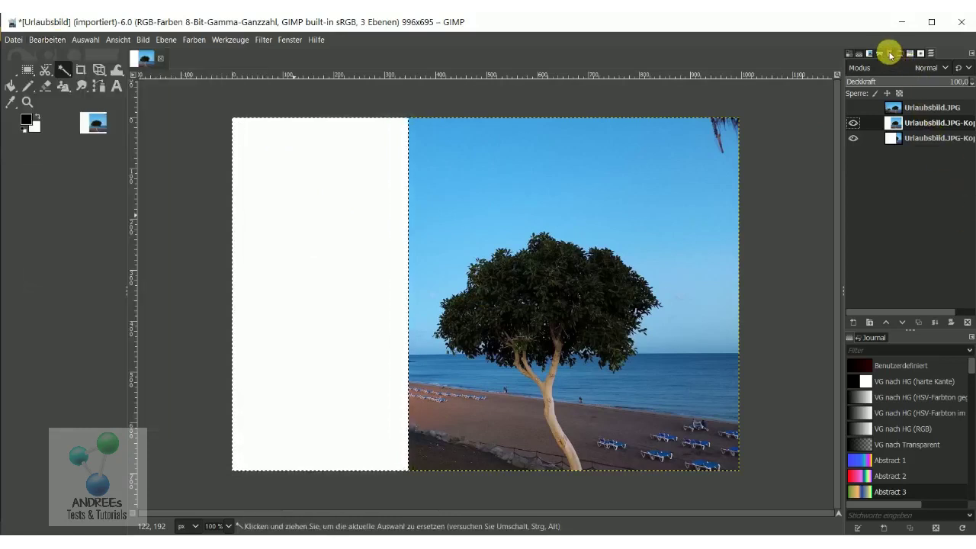
pyautogui.click(47, 39)
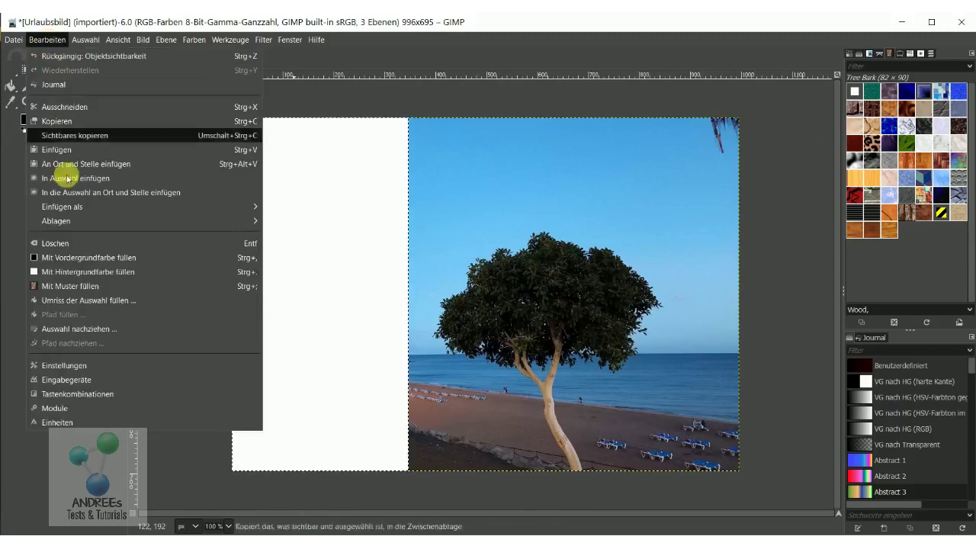
pyautogui.click(73, 290)
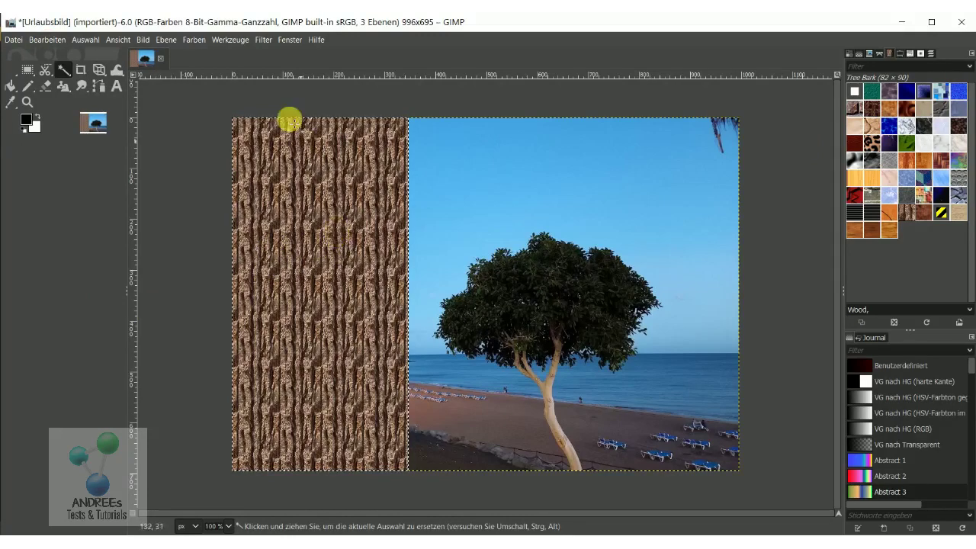
# - Clear the selection and make the bottom copy the active layer
pyautogui.click(85, 40)
pyautogui.click(97, 79)
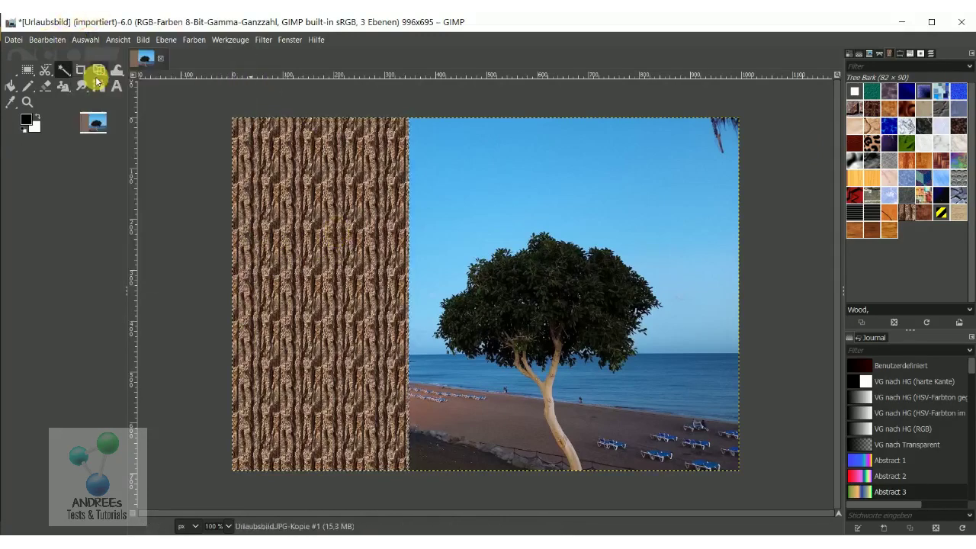
pyautogui.click(87, 40)
pyautogui.click(98, 75)
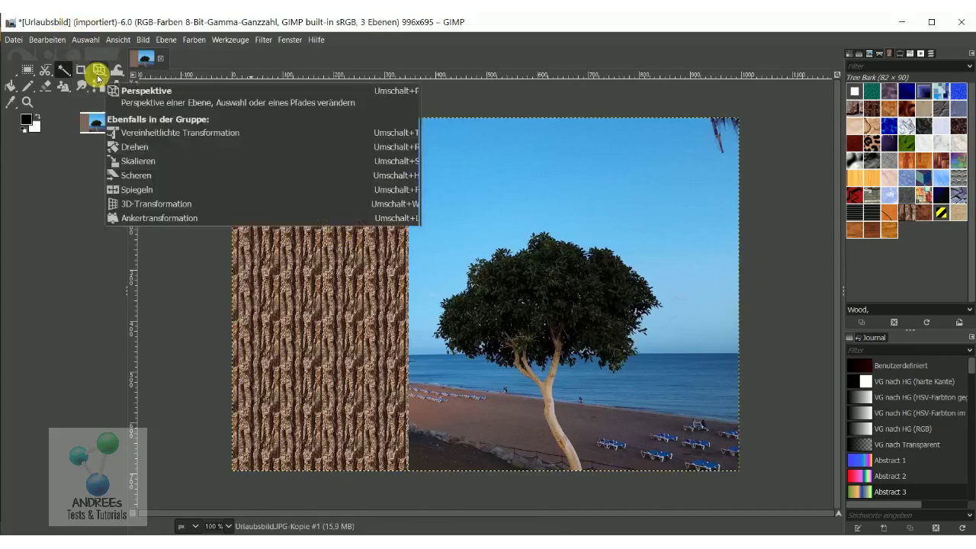
pyautogui.click(921, 54)
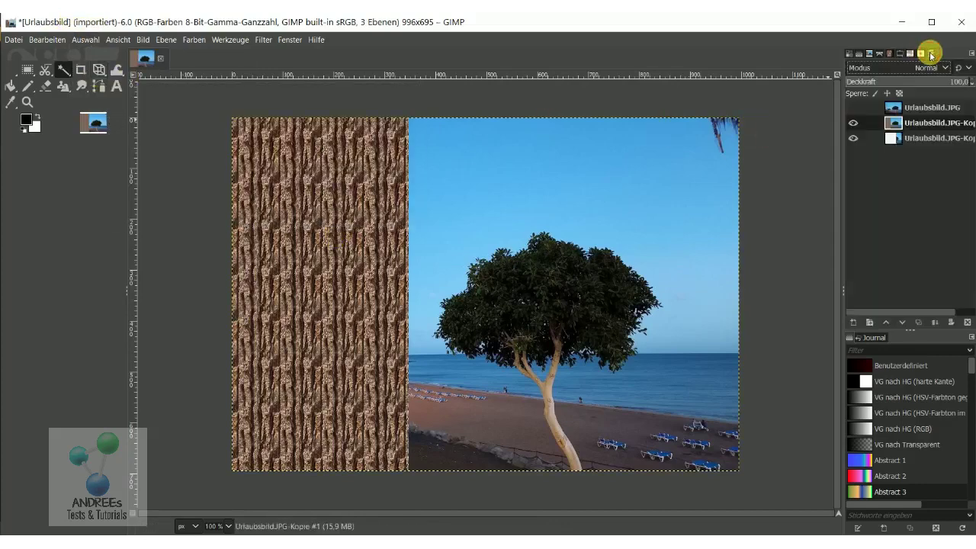
pyautogui.click(894, 137)
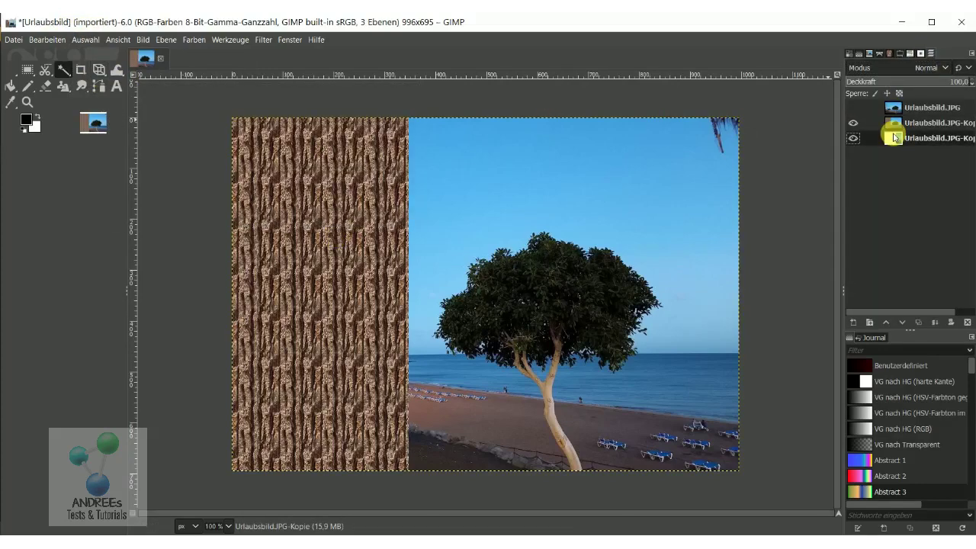
# - Hide the bark-strip layer and fill the bottom copy's white area with Tree Bark
pyautogui.click(853, 122)
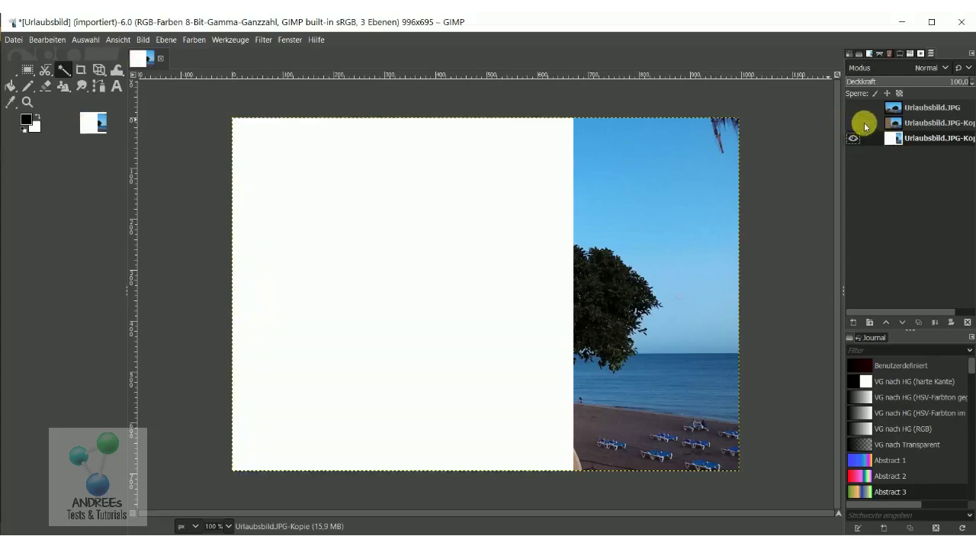
pyautogui.click(68, 74)
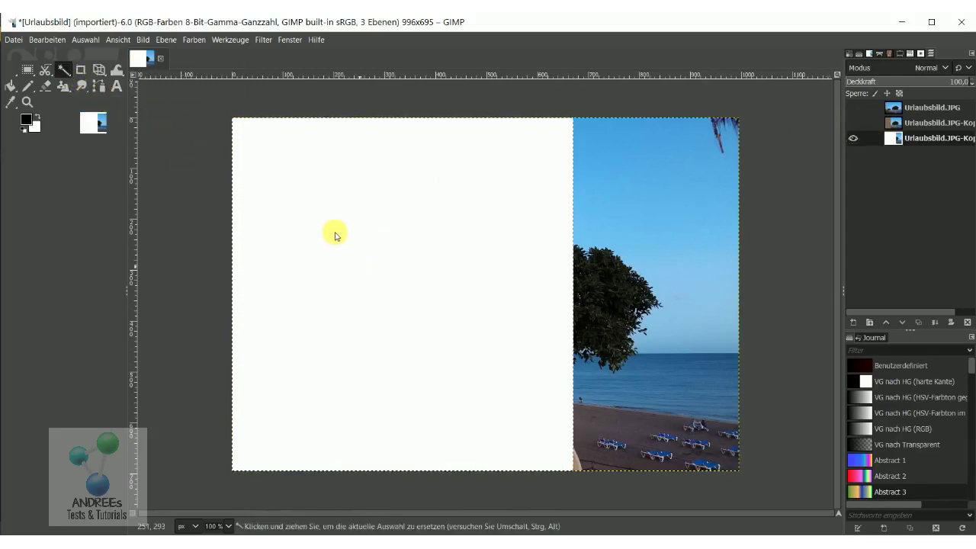
pyautogui.click(47, 40)
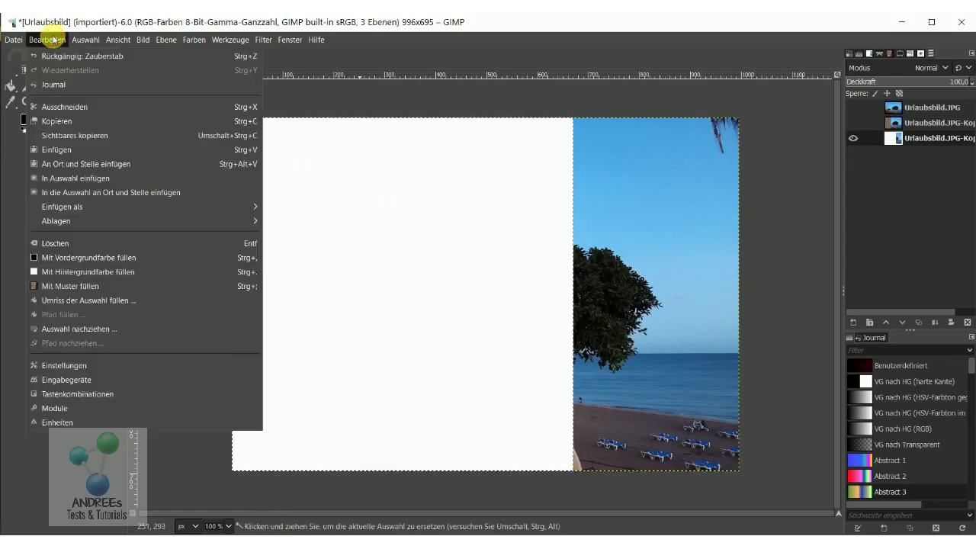
pyautogui.click(70, 285)
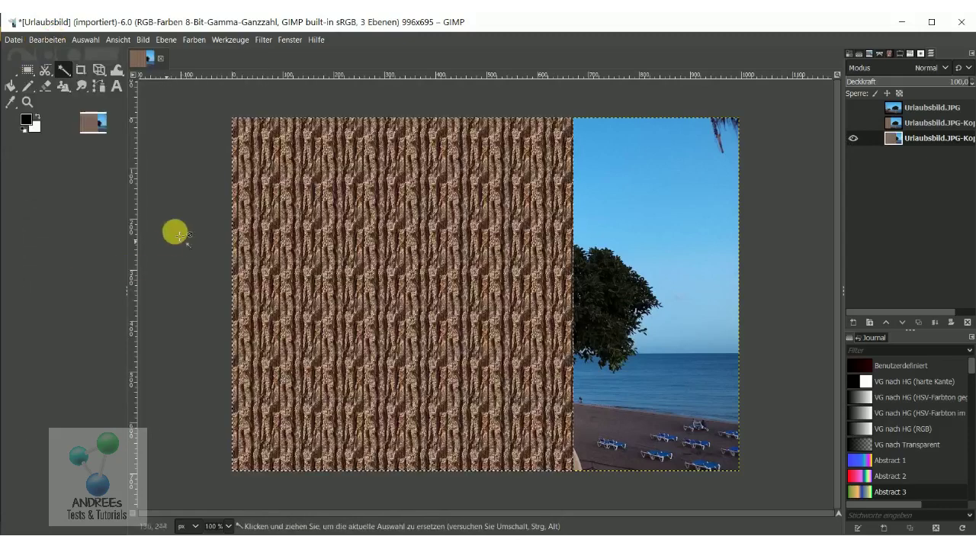
# - Deselect and turn all three layers visible, with the full beach photo on top
pyautogui.click(81, 40)
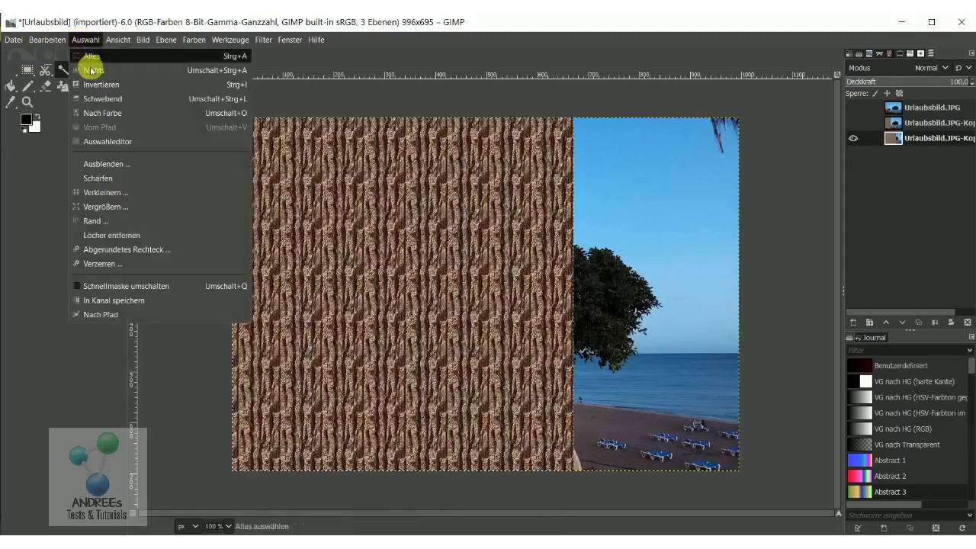
pyautogui.click(85, 67)
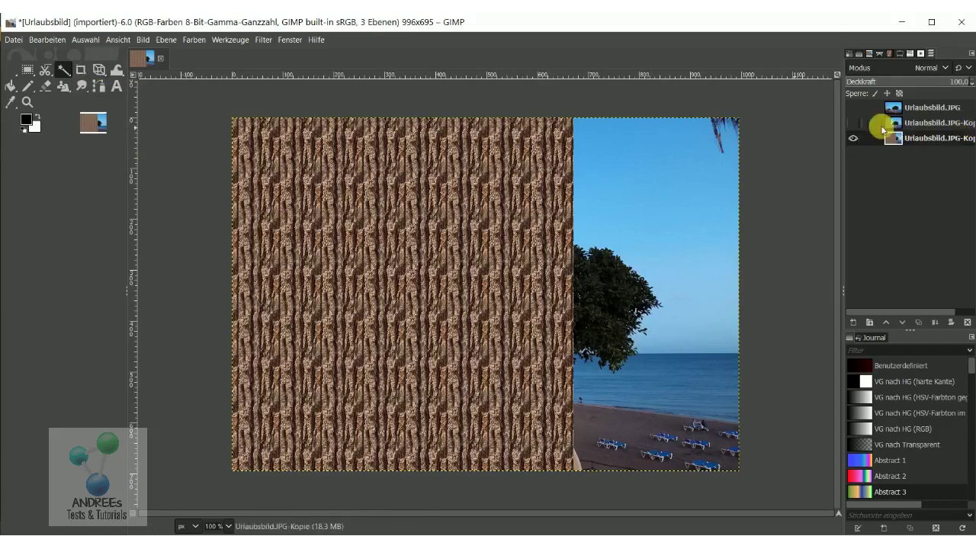
pyautogui.click(854, 119)
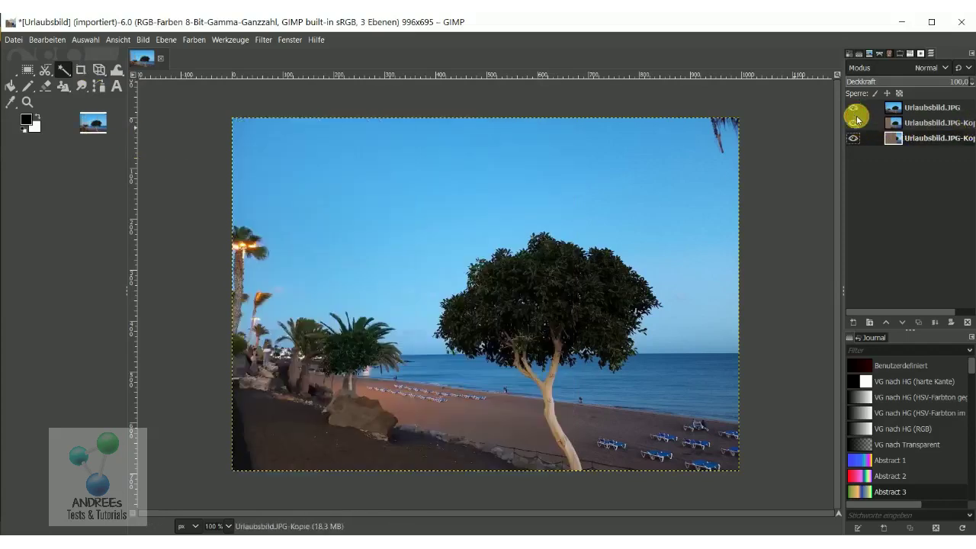
pyautogui.click(854, 109)
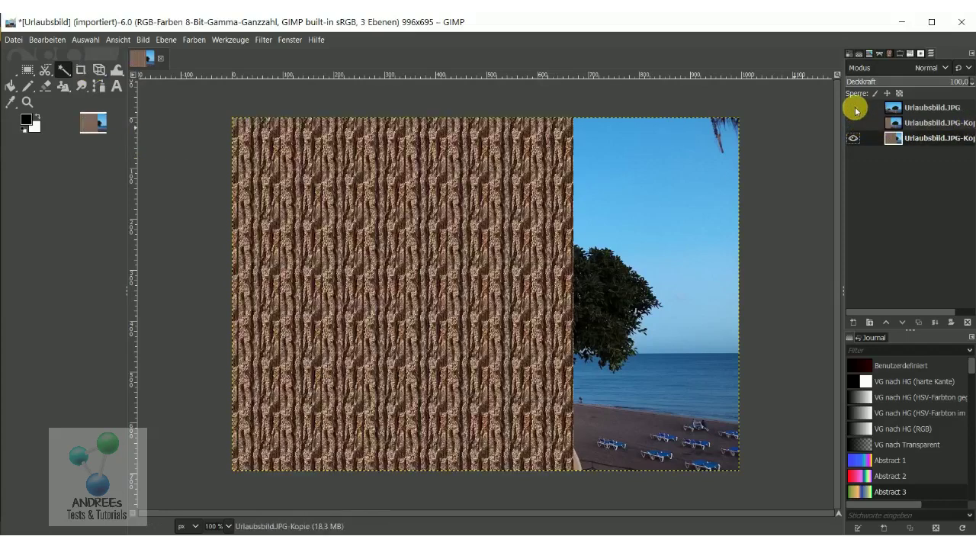
pyautogui.click(855, 138)
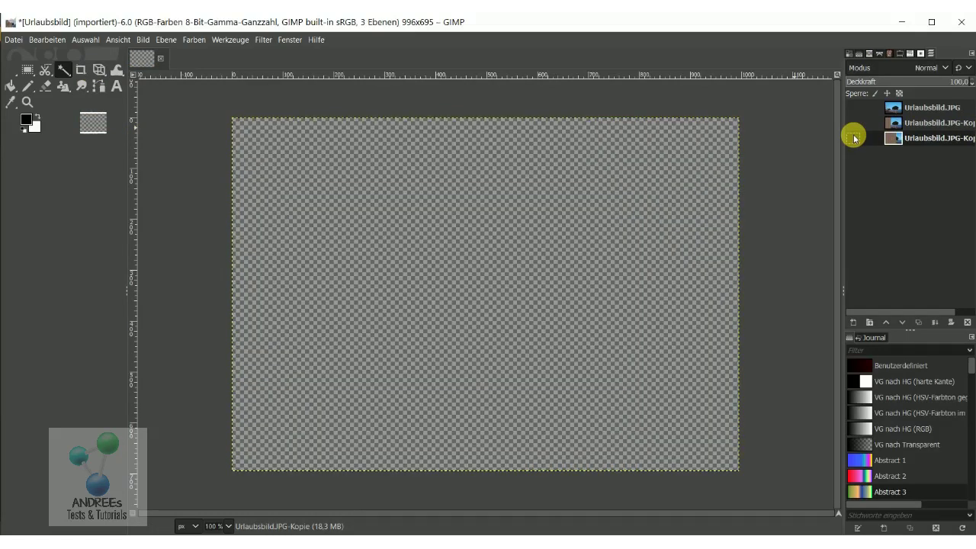
pyautogui.click(854, 122)
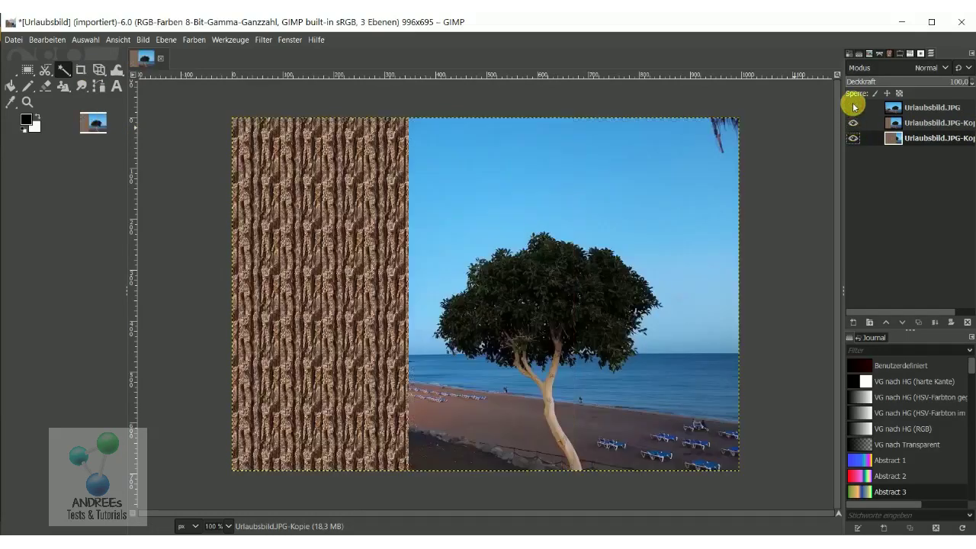
pyautogui.click(853, 107)
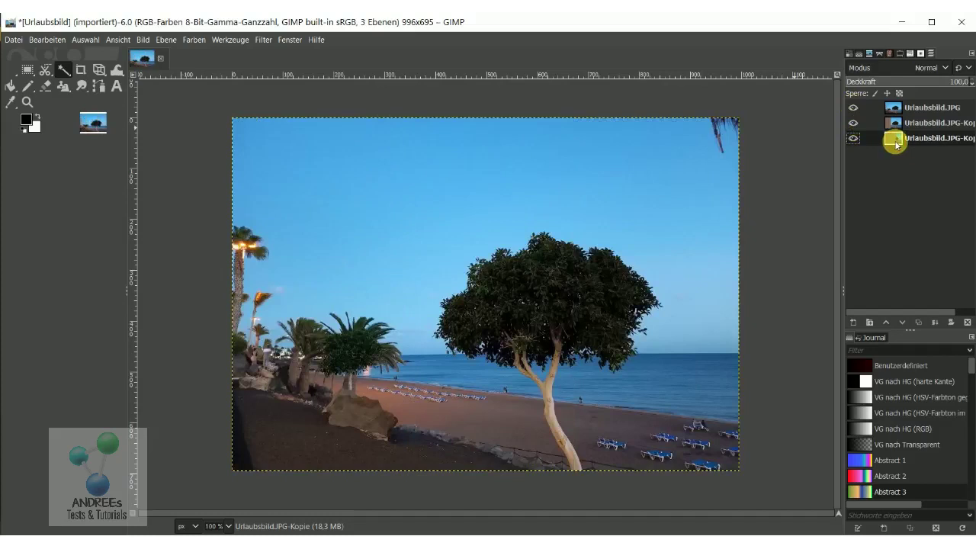
# - Add a new transparent layer to the image with Neue Ebene
pyautogui.rightClick(896, 143)
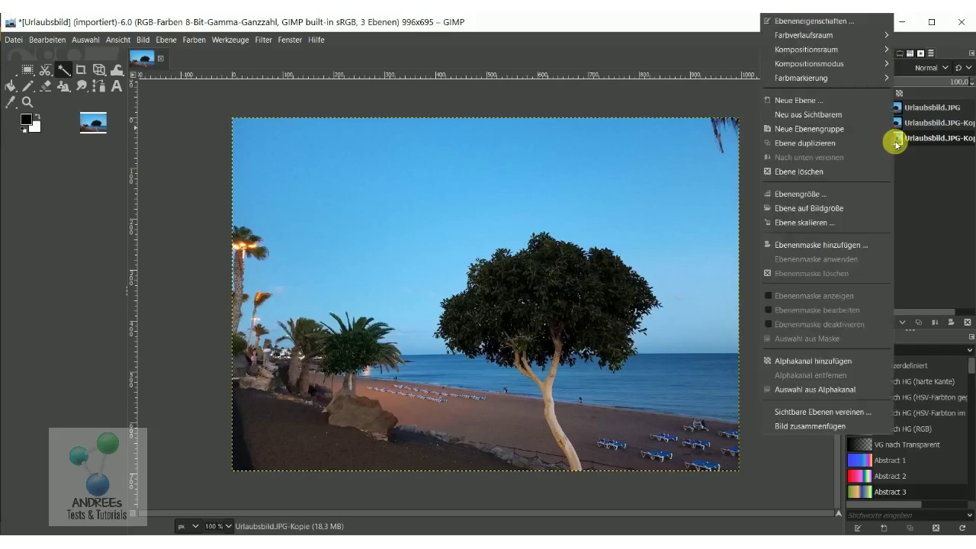
pyautogui.click(808, 100)
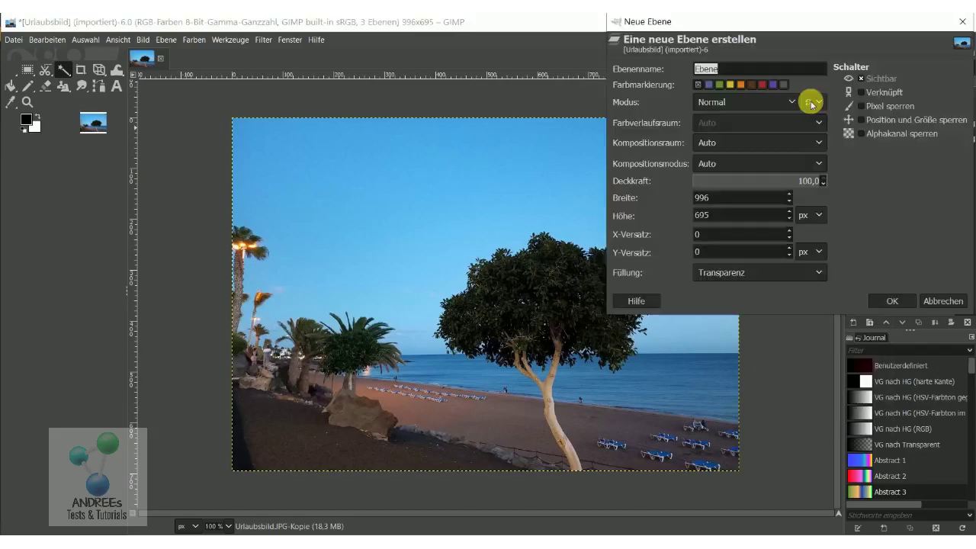
pyautogui.click(892, 300)
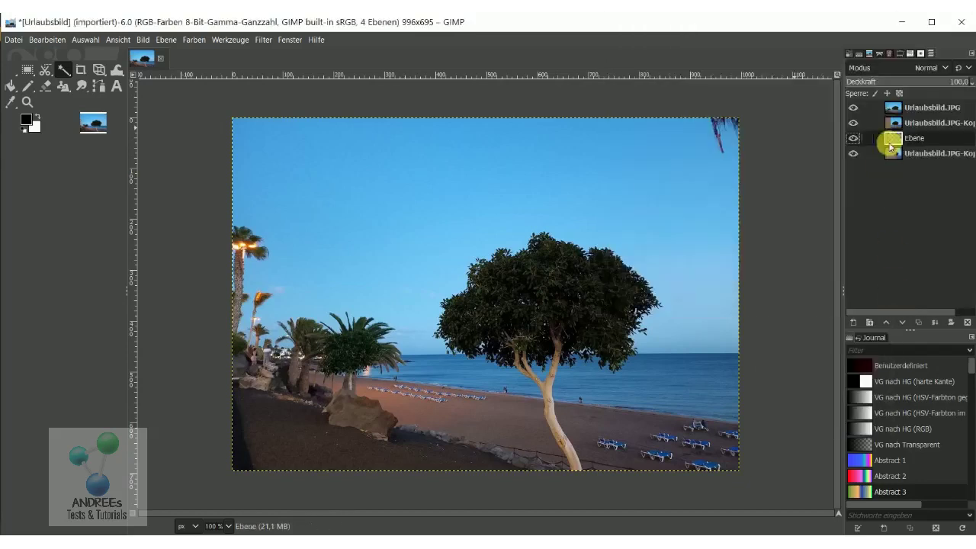
# - Hide the other layers, select all, and fill the new layer with the Tree Bark pattern
pyautogui.click(853, 123)
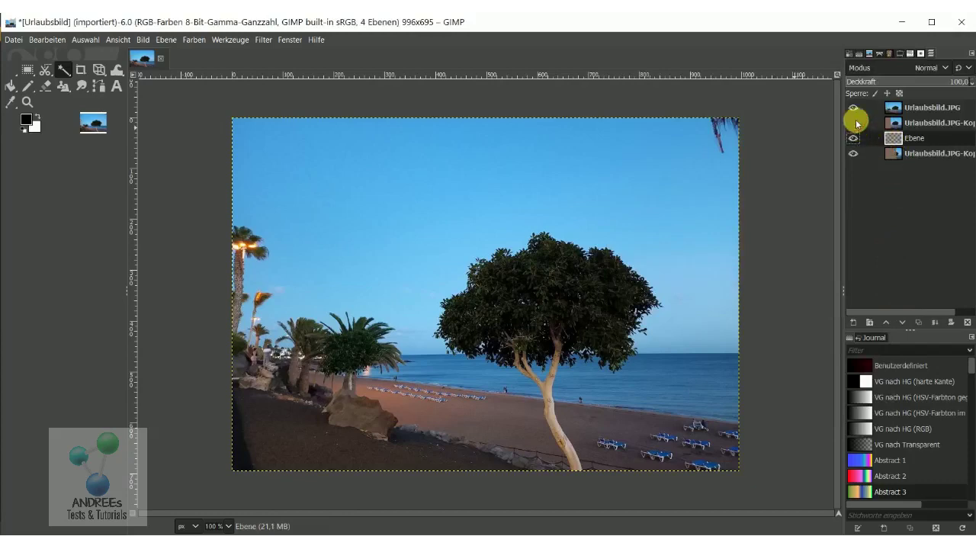
pyautogui.moveTo(856, 155); pyautogui.dragTo(855, 138)
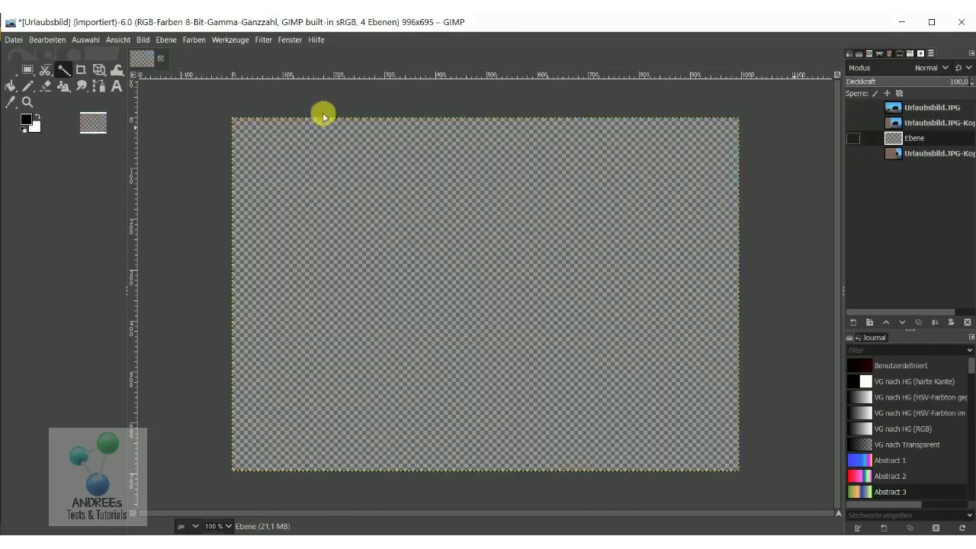
pyautogui.click(84, 40)
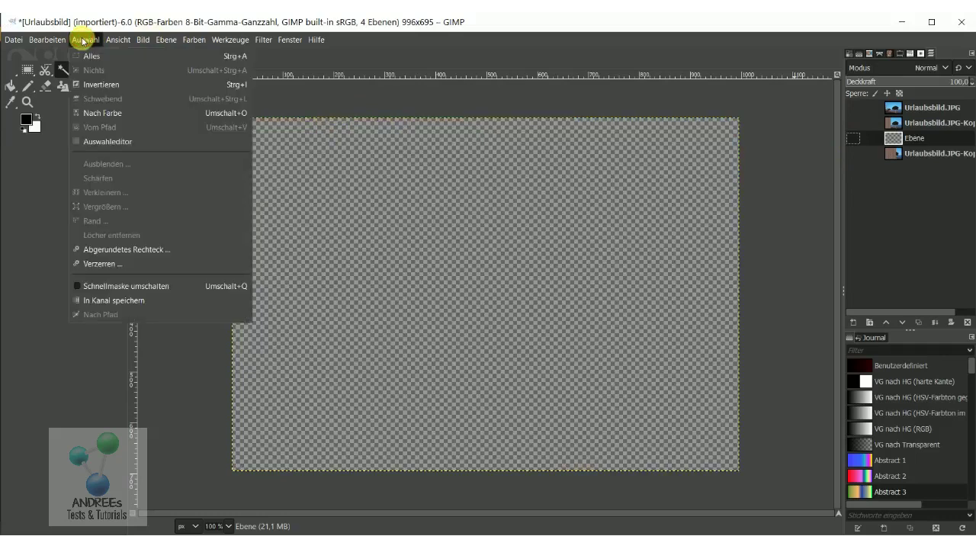
pyautogui.click(92, 55)
pyautogui.click(47, 40)
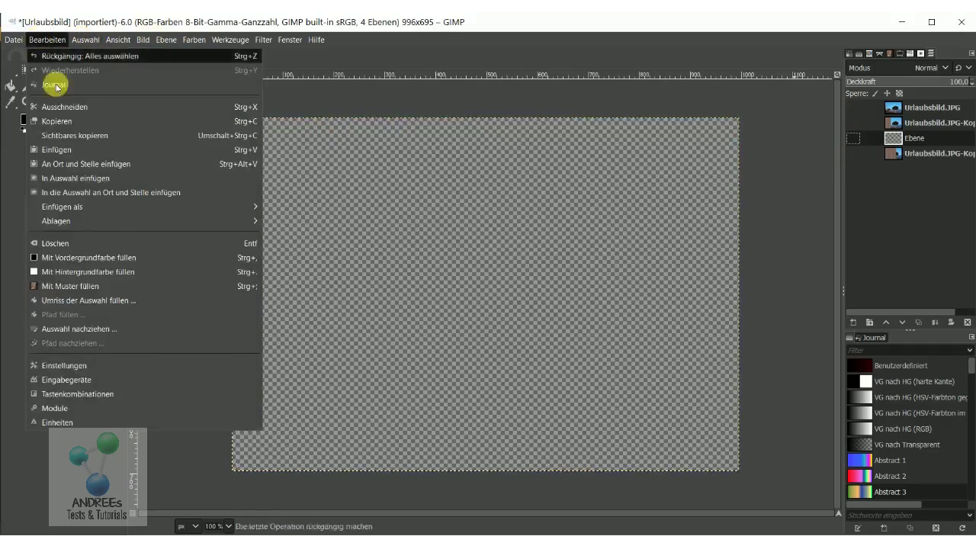
pyautogui.click(74, 277)
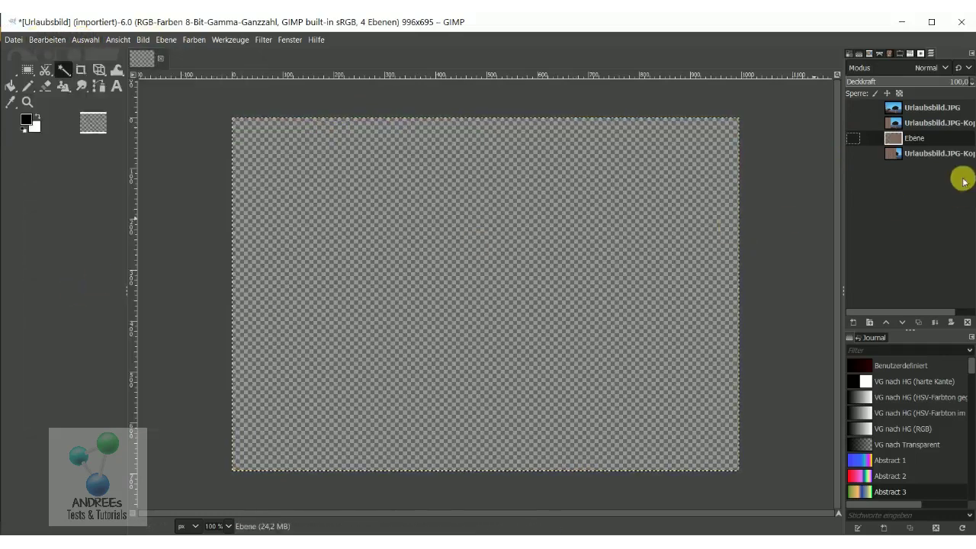
pyautogui.click(851, 138)
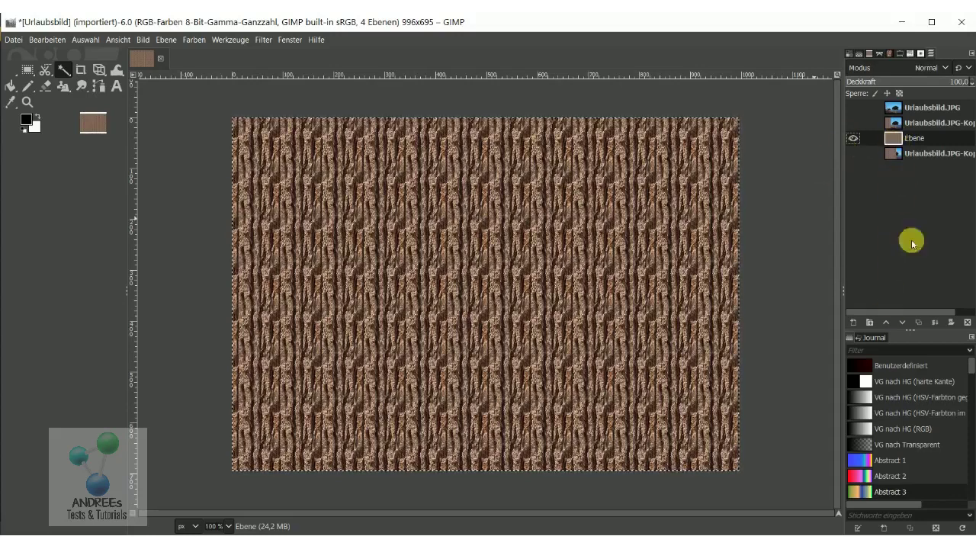
# - Lower the bark layer to the bottom, make all layers visible, and deselect
pyautogui.click(903, 323)
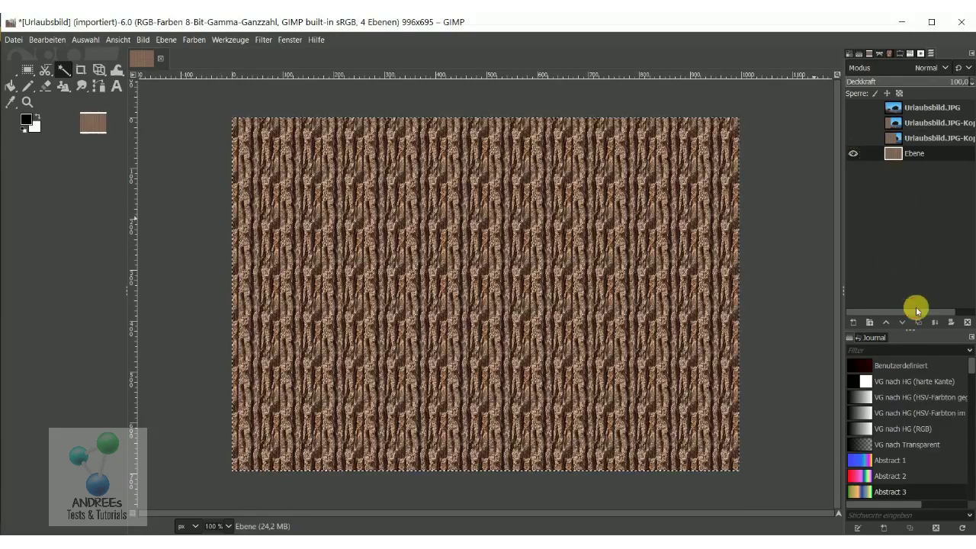
pyautogui.click(853, 139)
pyautogui.click(852, 122)
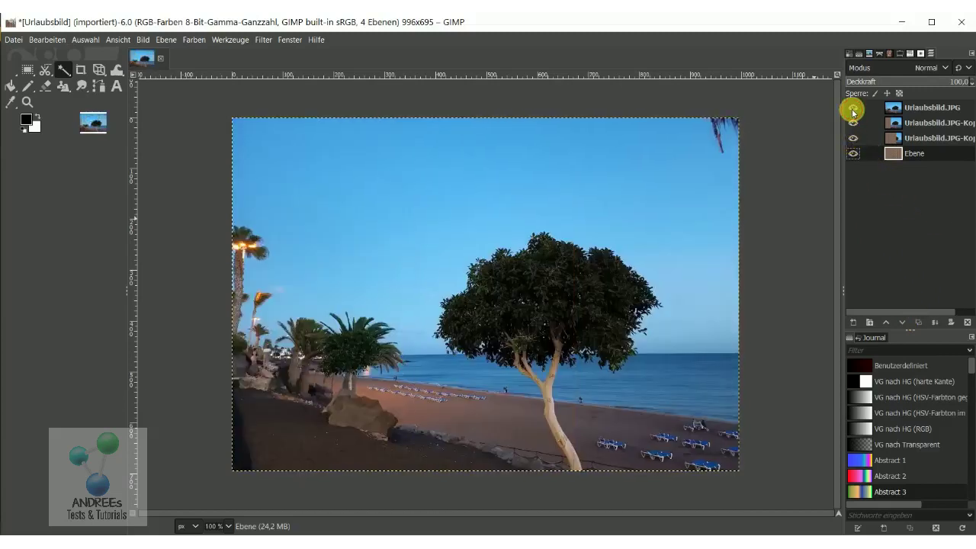
pyautogui.click(853, 108)
pyautogui.click(852, 138)
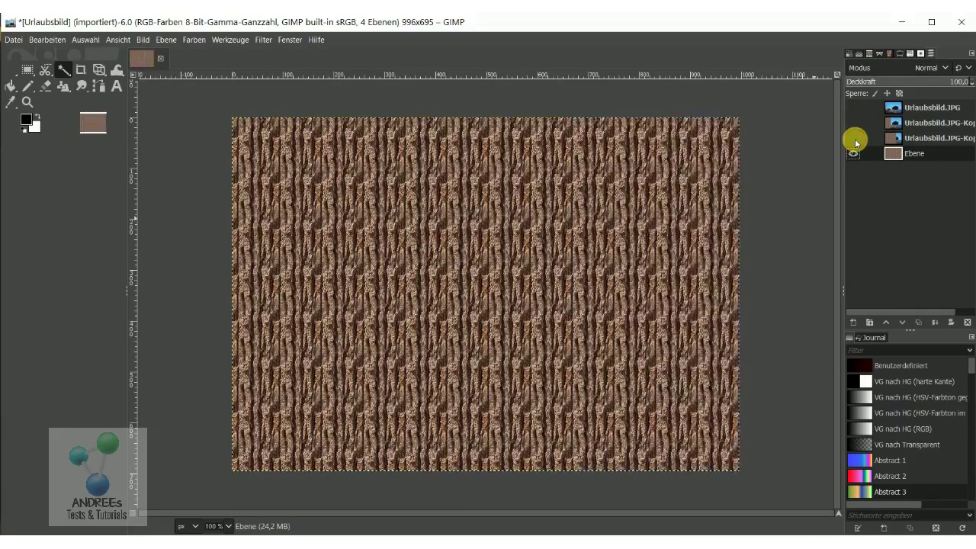
pyautogui.click(853, 123)
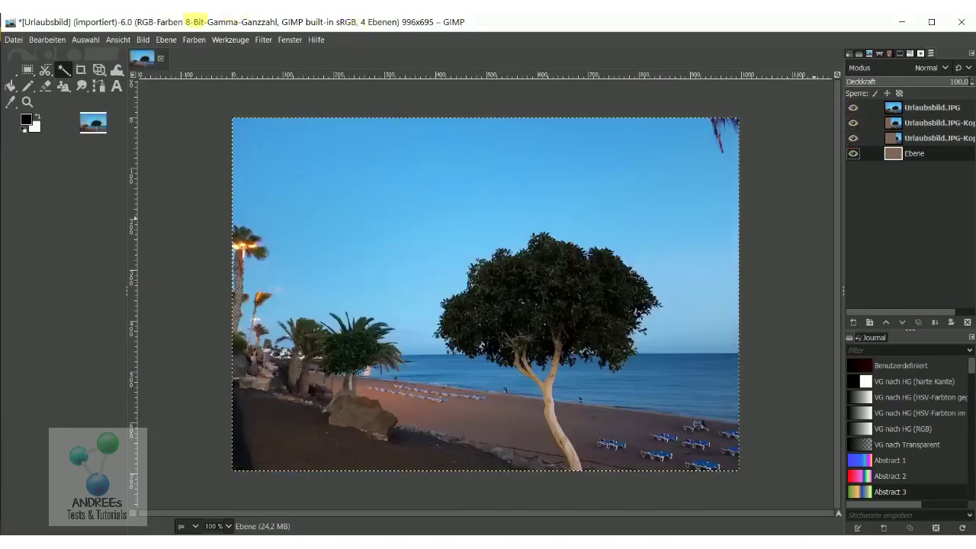
pyautogui.click(86, 39)
pyautogui.click(93, 71)
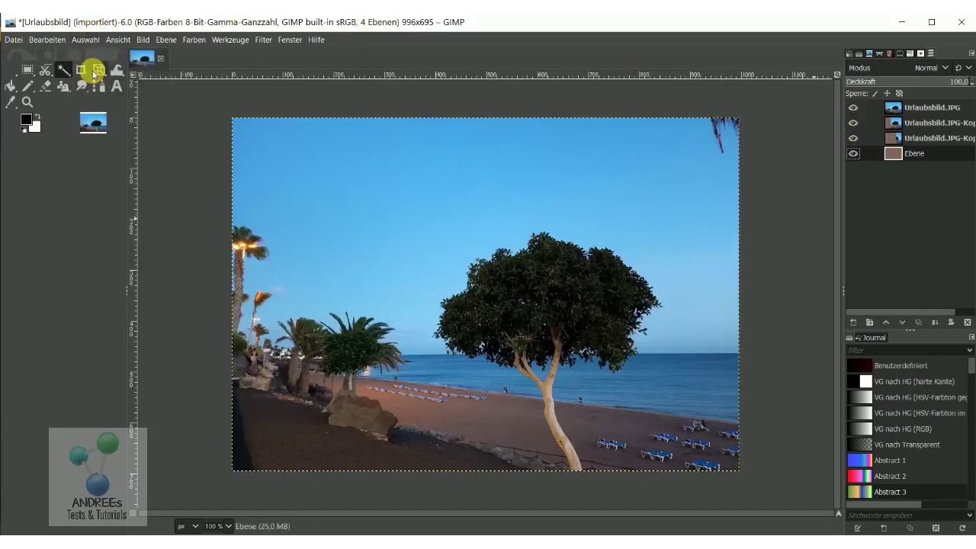
# - Play the four-frame animation in Filters > Animation > Playback, then close the preview
pyautogui.click(265, 40)
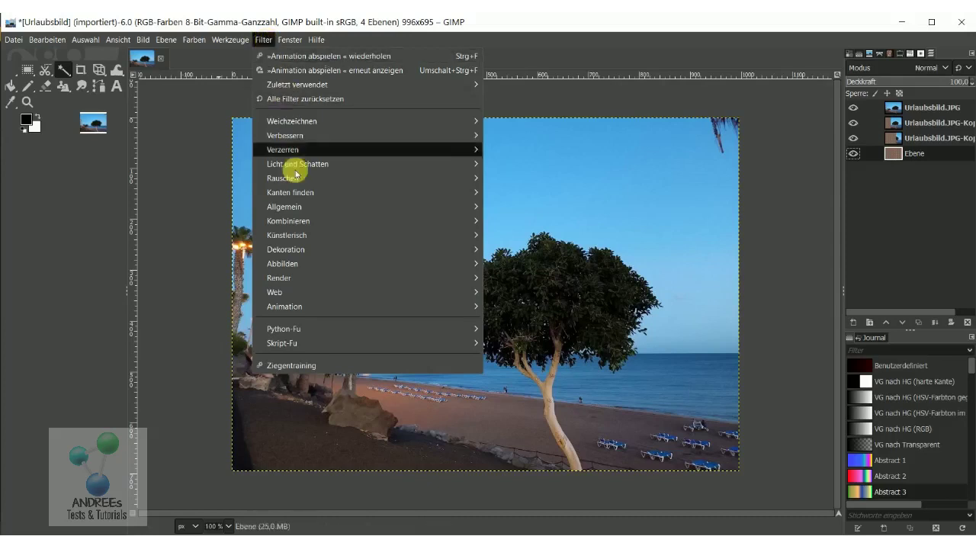
pyautogui.moveTo(285, 306)
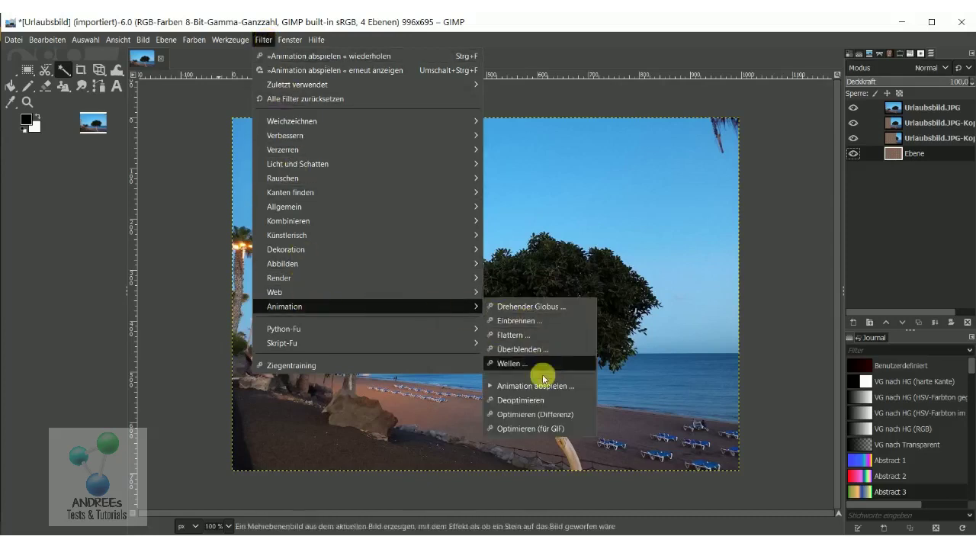
pyautogui.click(545, 385)
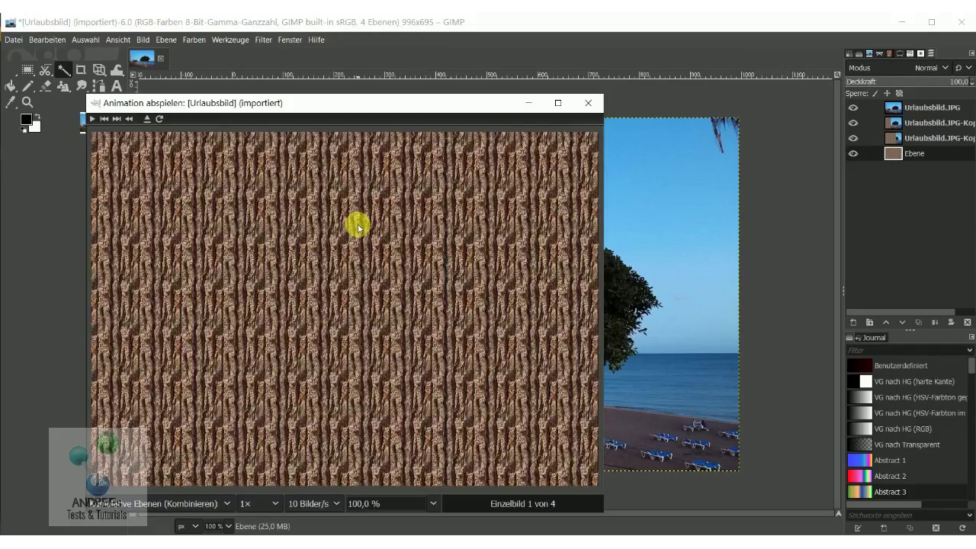
pyautogui.click(93, 119)
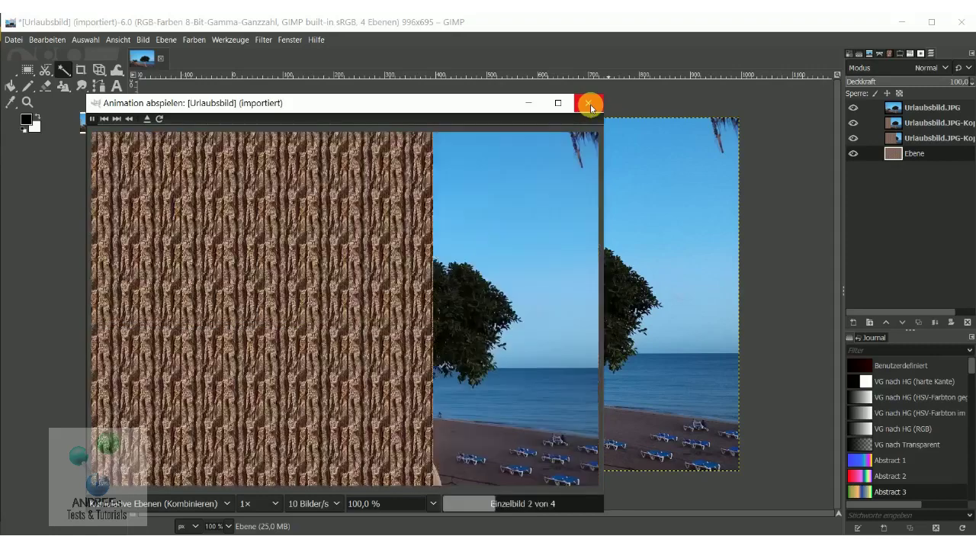
pyautogui.click(589, 104)
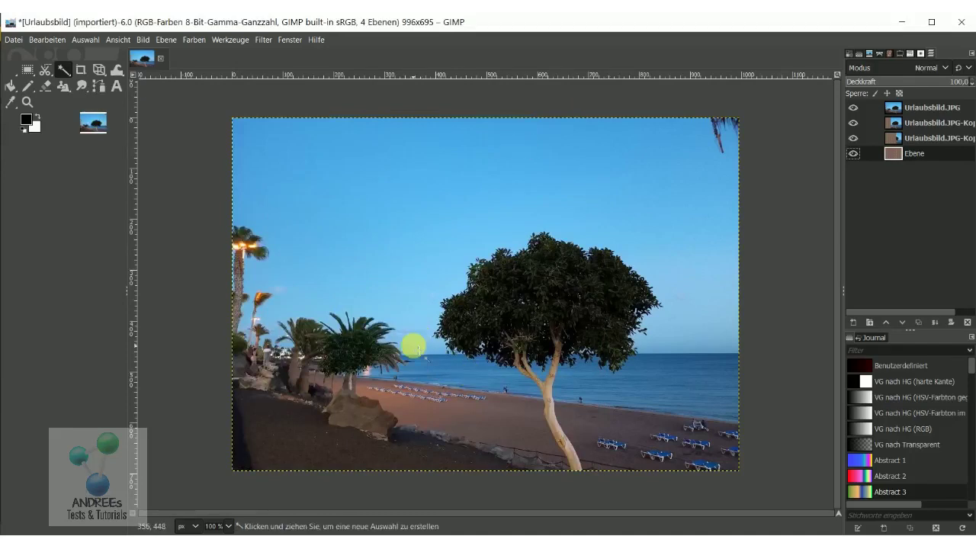
# - Rename the Ebene and Urlaubsbild.JPG-Kopie layers with a (1000ms) suffix
pyautogui.rightClick(919, 153)
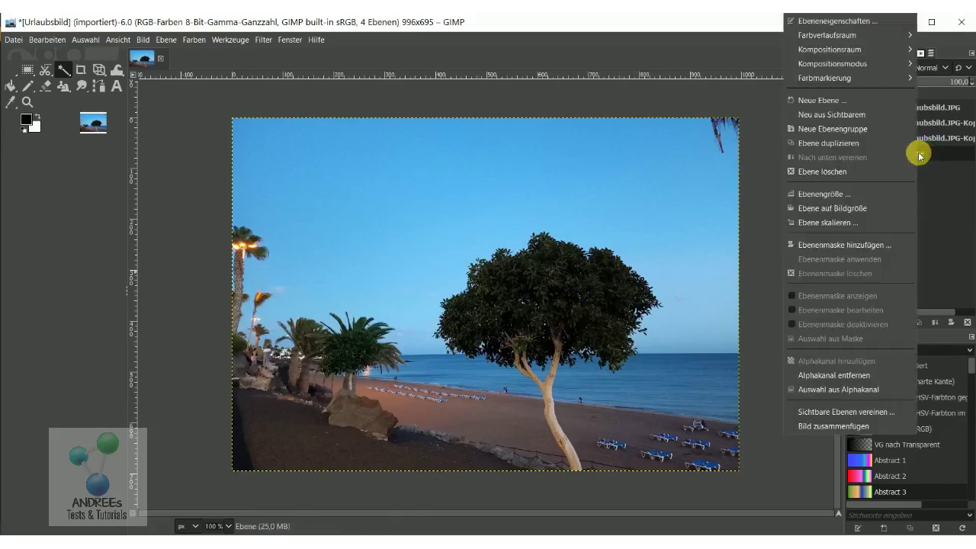
pyautogui.click(845, 24)
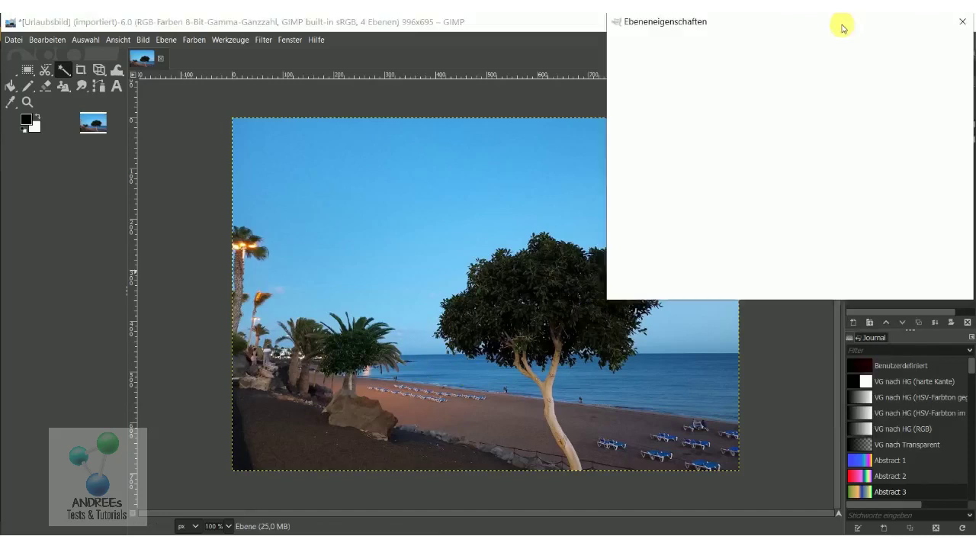
pyautogui.click(742, 66)
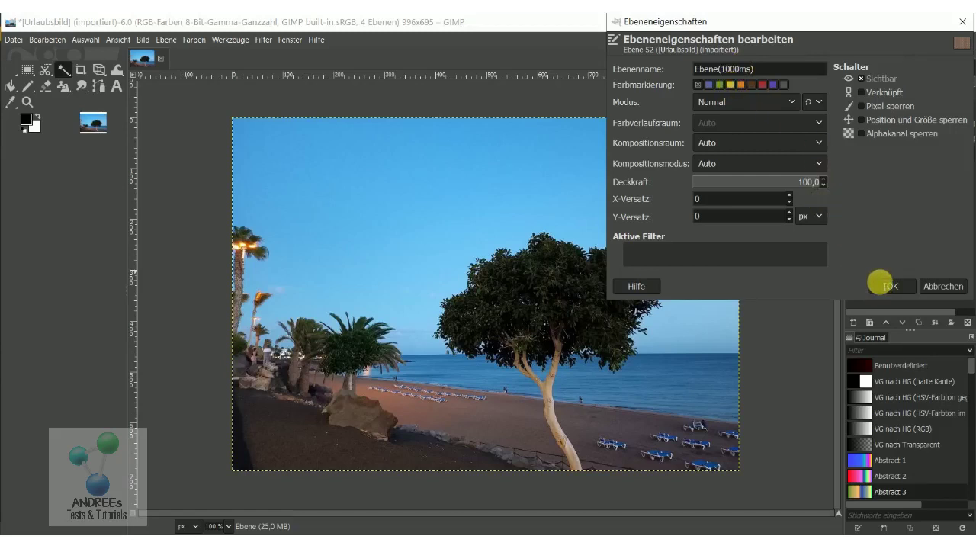
pyautogui.click(880, 282)
pyautogui.moveTo(928, 146); pyautogui.dragTo(930, 137)
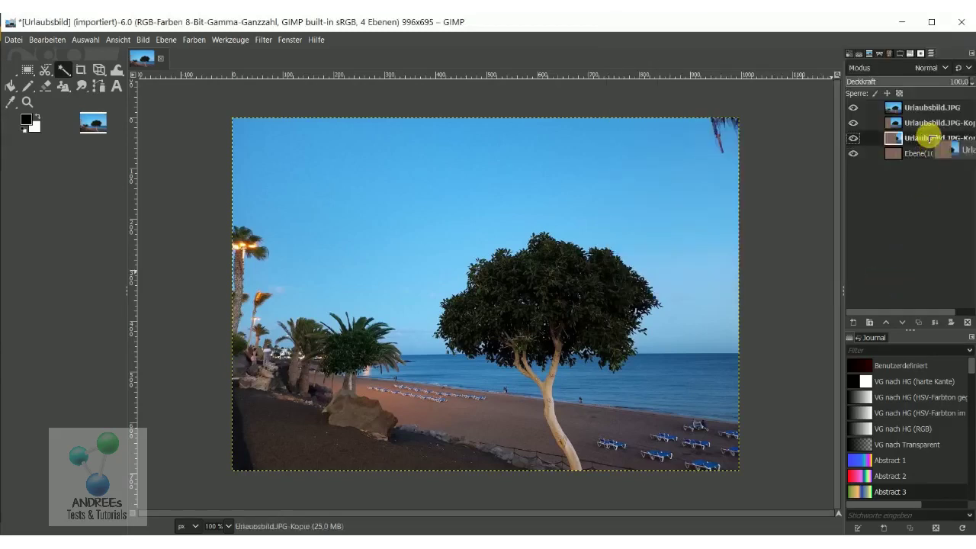
pyautogui.rightClick(928, 137)
pyautogui.click(653, 123)
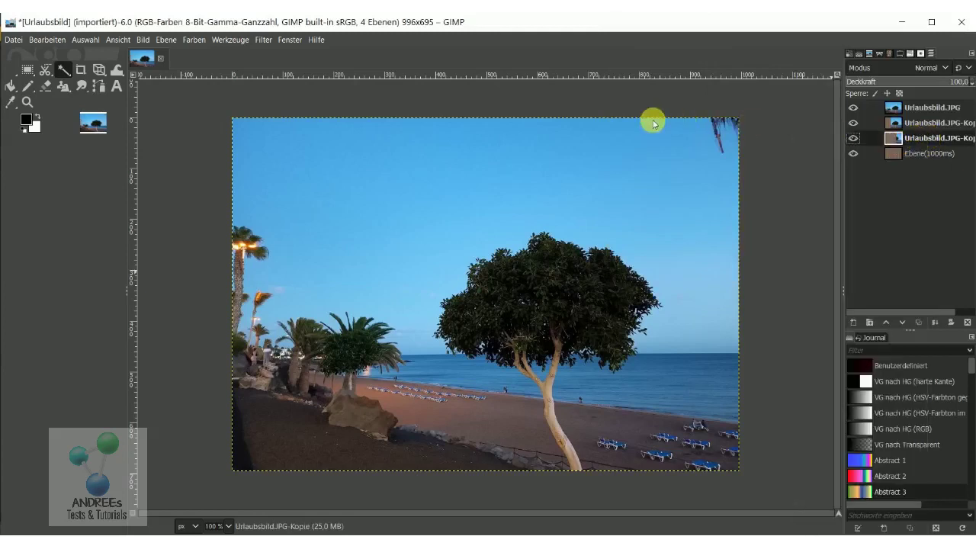
pyautogui.click(641, 71)
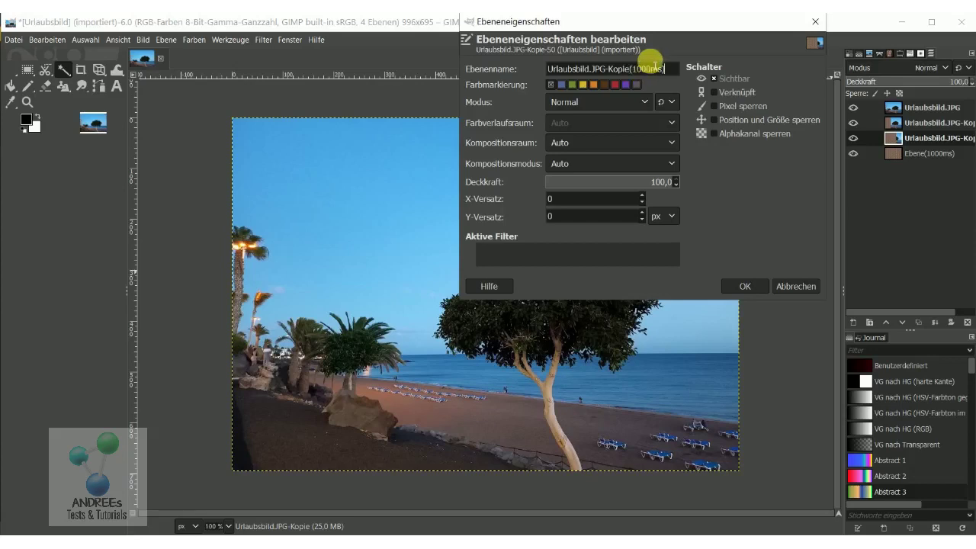
pyautogui.click(745, 287)
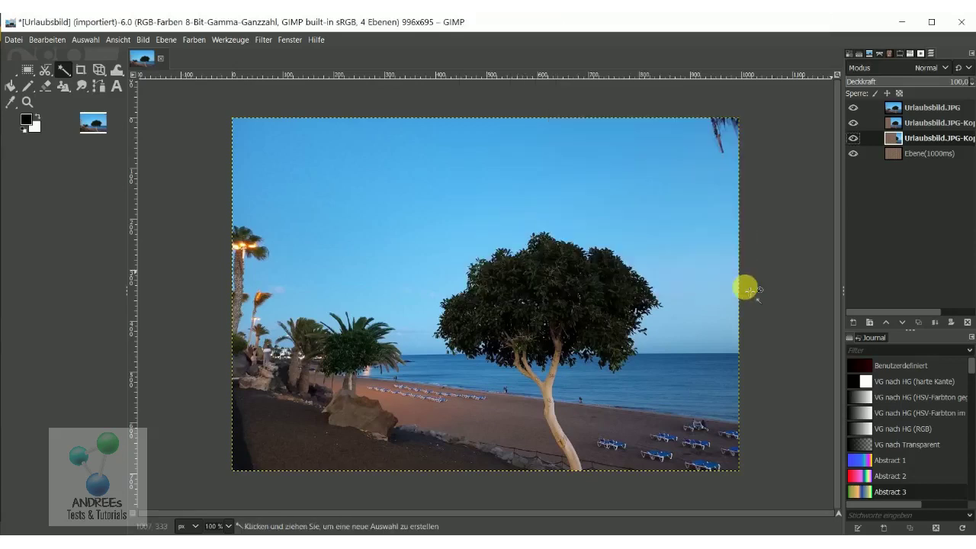
# - Rename Urlaubsbild.JPG-Kopie #1 with (1000ms) and the top Urlaubsbild.JPG layer with (2000ms)
pyautogui.click(918, 124)
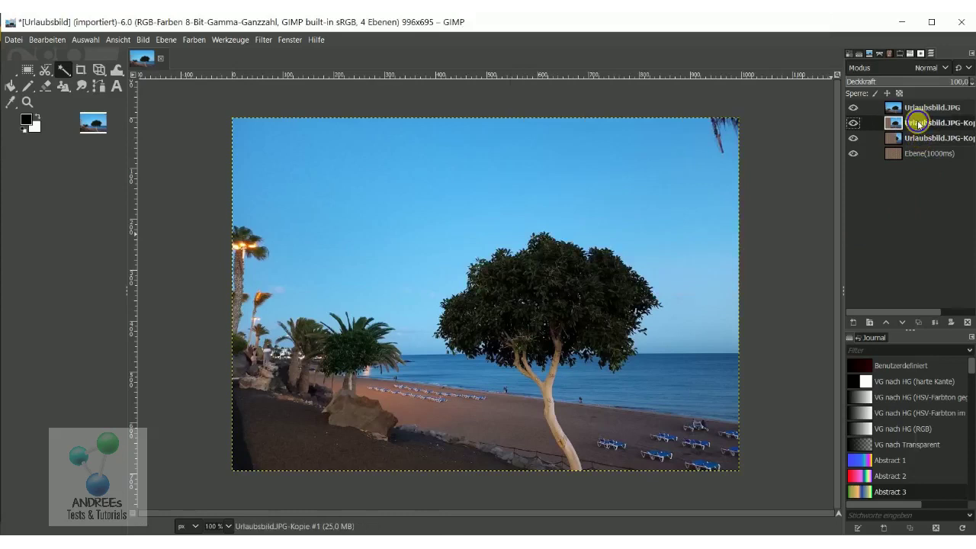
pyautogui.rightClick(919, 125)
pyautogui.click(862, 131)
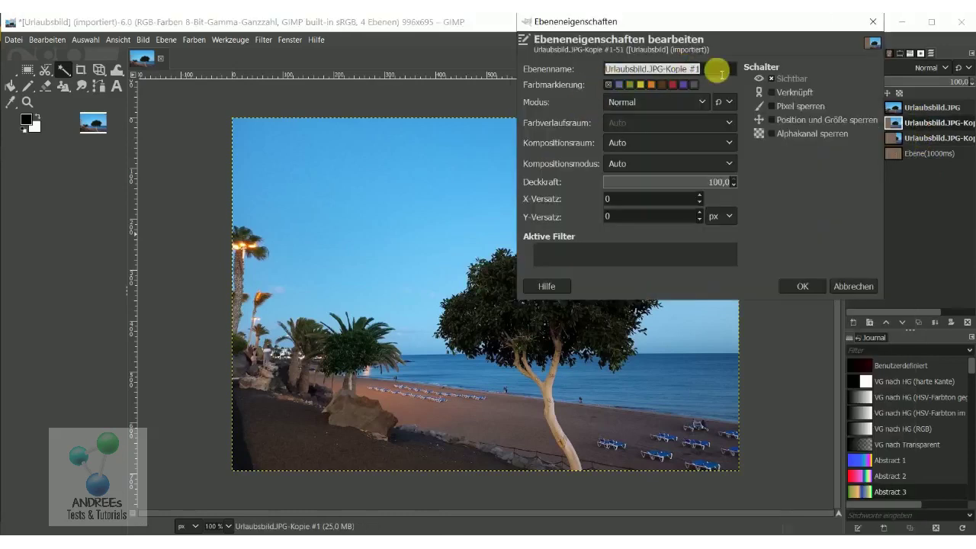
pyautogui.click(717, 71)
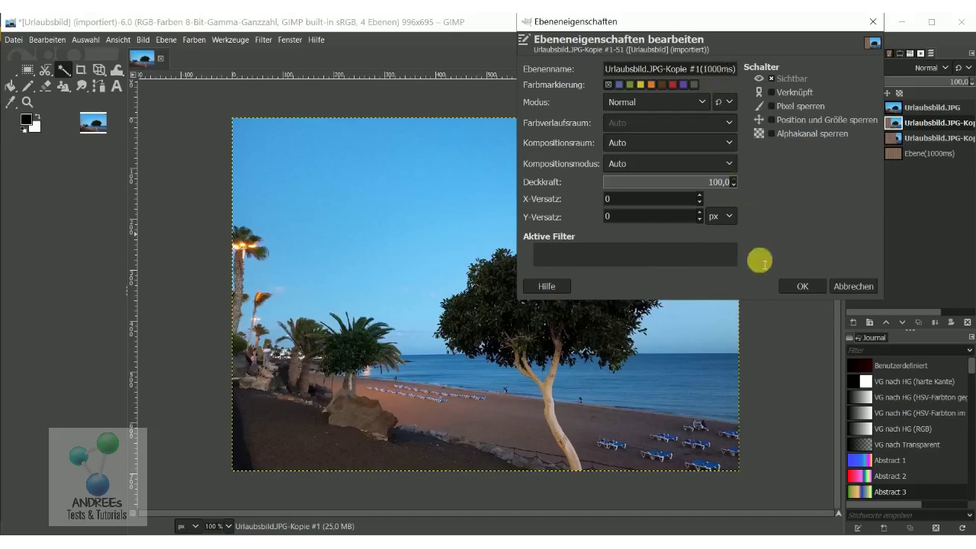
pyautogui.click(794, 287)
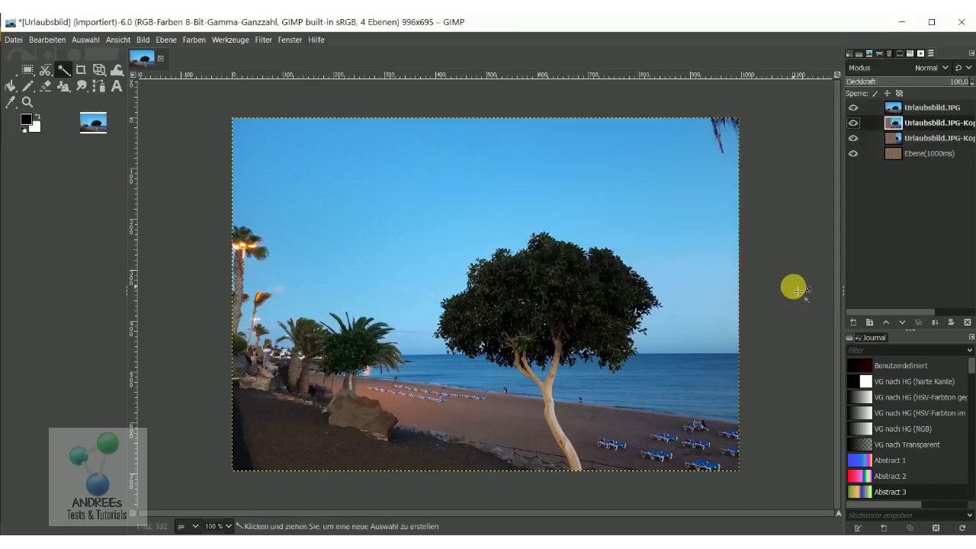
pyautogui.rightClick(925, 106)
pyautogui.click(875, 113)
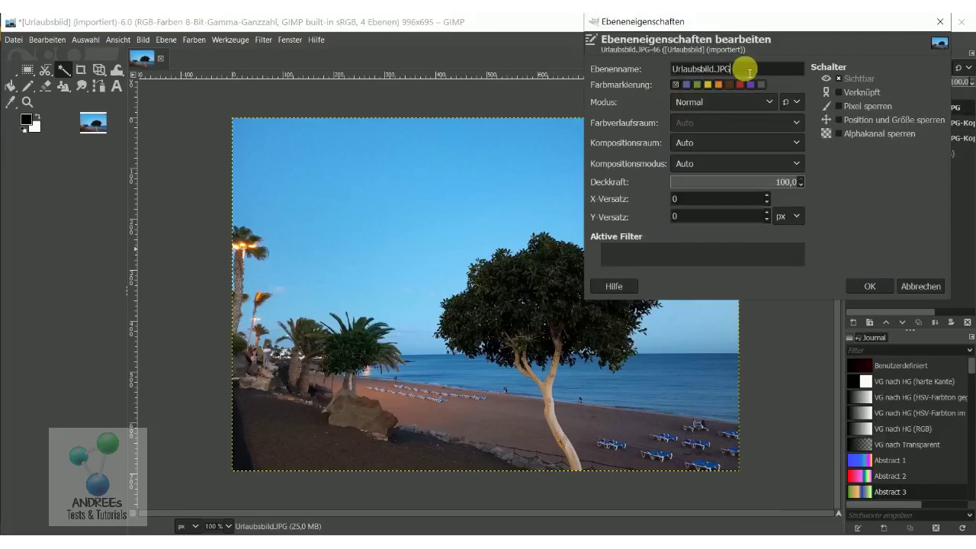
pyautogui.write('(200')
pyautogui.write('9ms')
pyautogui.write(')')
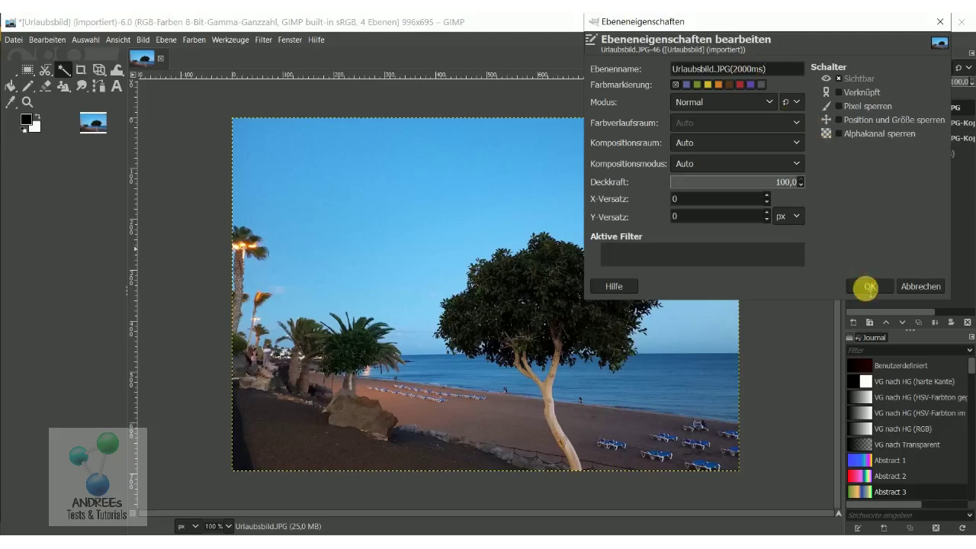
pyautogui.click(866, 288)
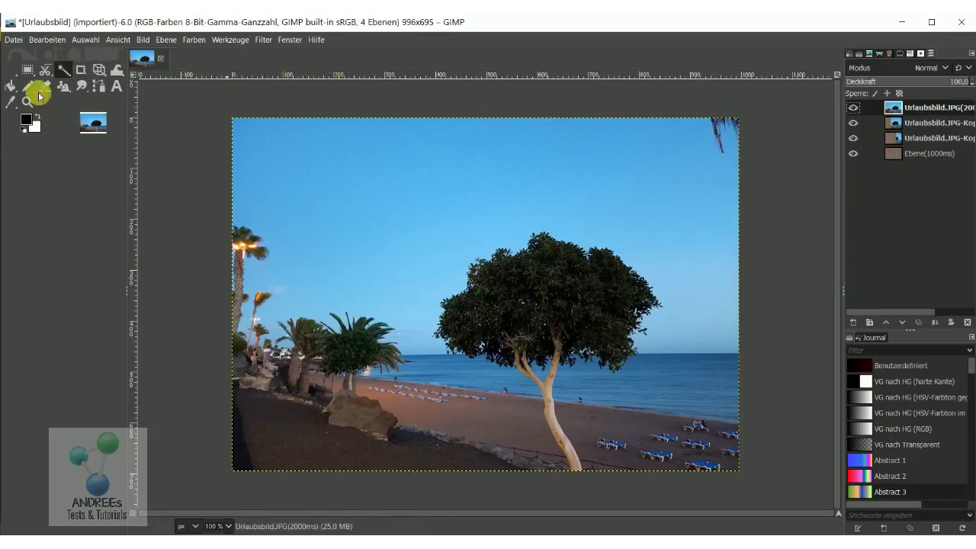
# - Export As Urlaubsbild.gif on the Desktop, replacing the JPG extension, and reveal the GIF options
pyautogui.click(16, 41)
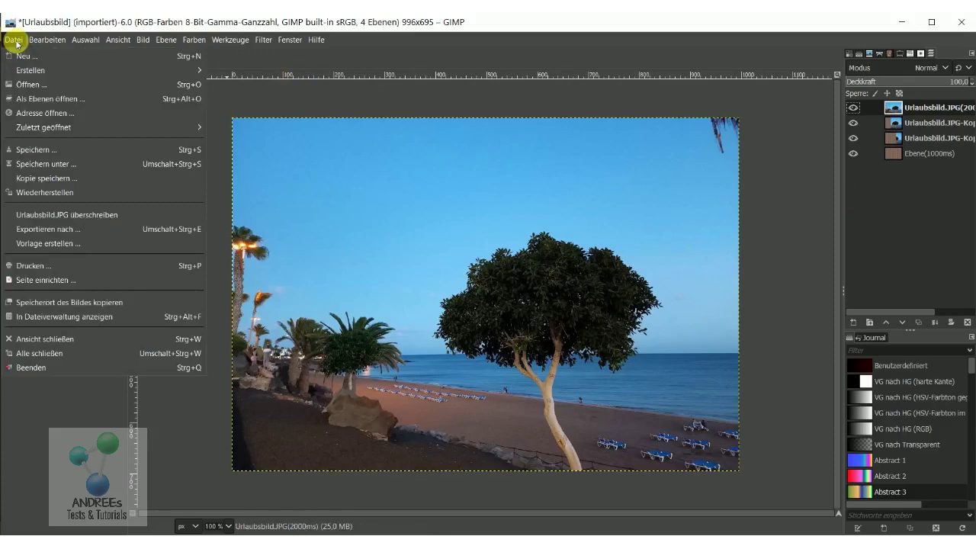
pyautogui.click(70, 229)
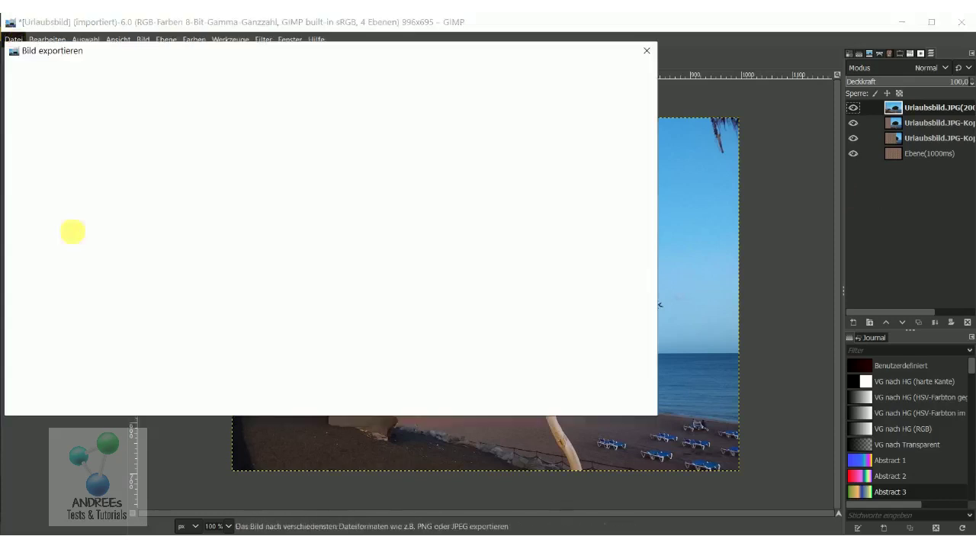
pyautogui.click(169, 74)
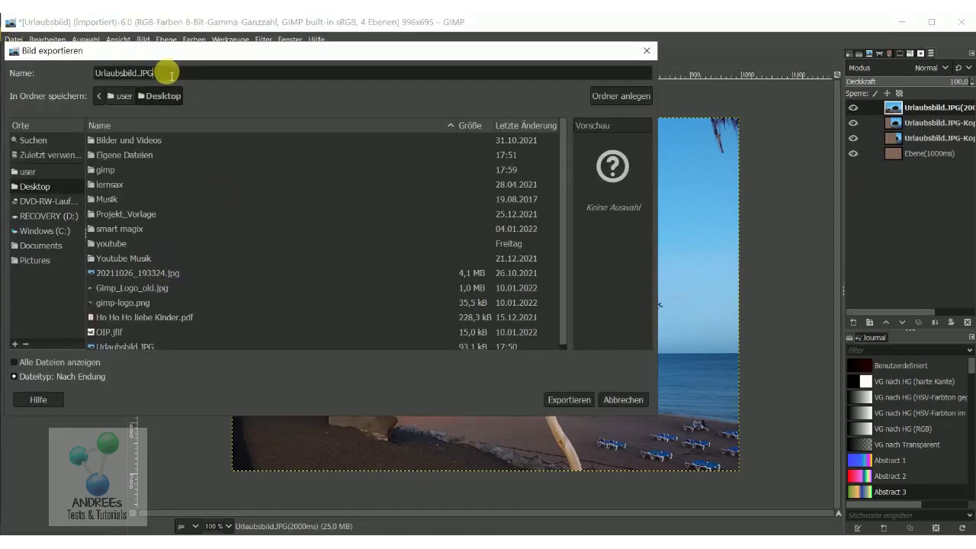
pyautogui.press('BackSpace')
pyautogui.press('BackSpace')
pyautogui.press('BackSpace')
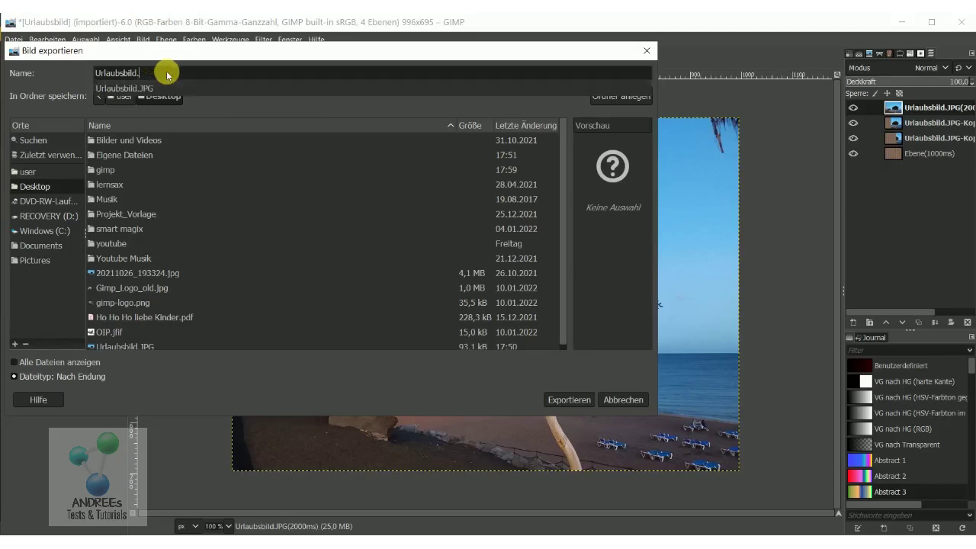
pyautogui.write('gif')
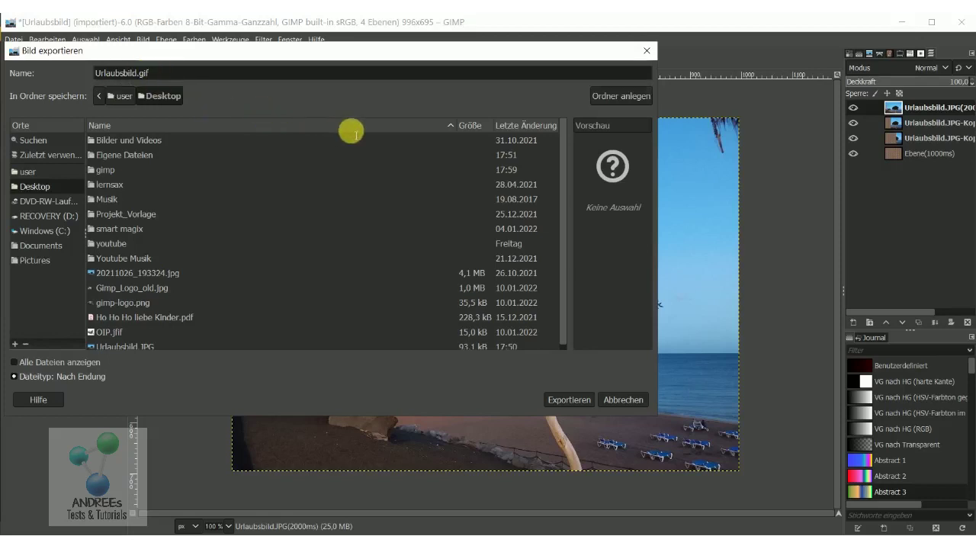
pyautogui.click(565, 398)
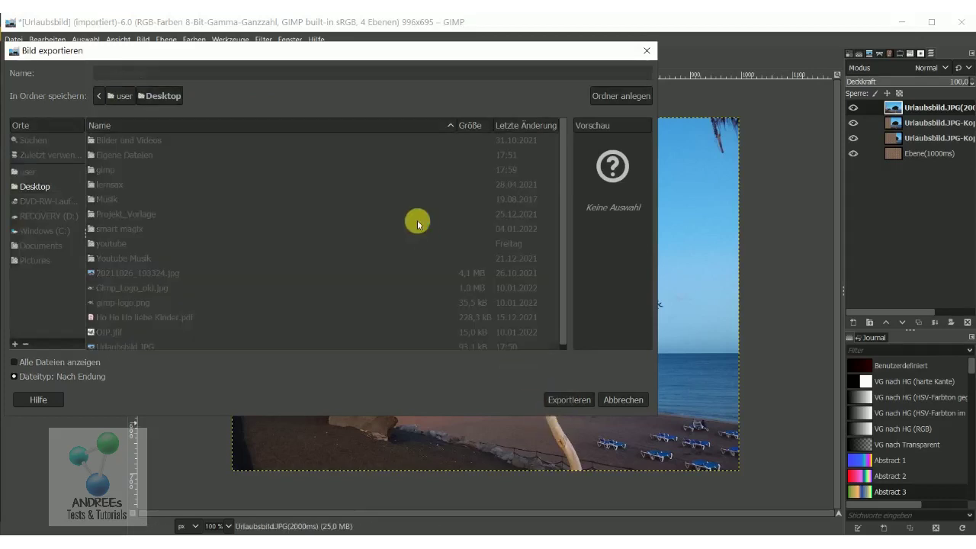
pyautogui.moveTo(422, 197); pyautogui.dragTo(374, 183)
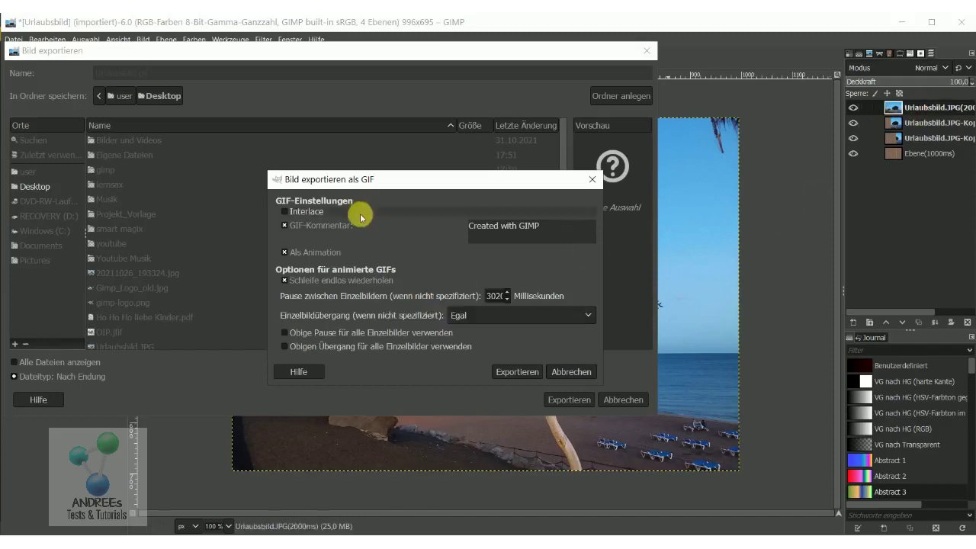
# - Set the pause between frames to 2000 ms, keep looping animation on, and export
pyautogui.doubleClick(500, 296)
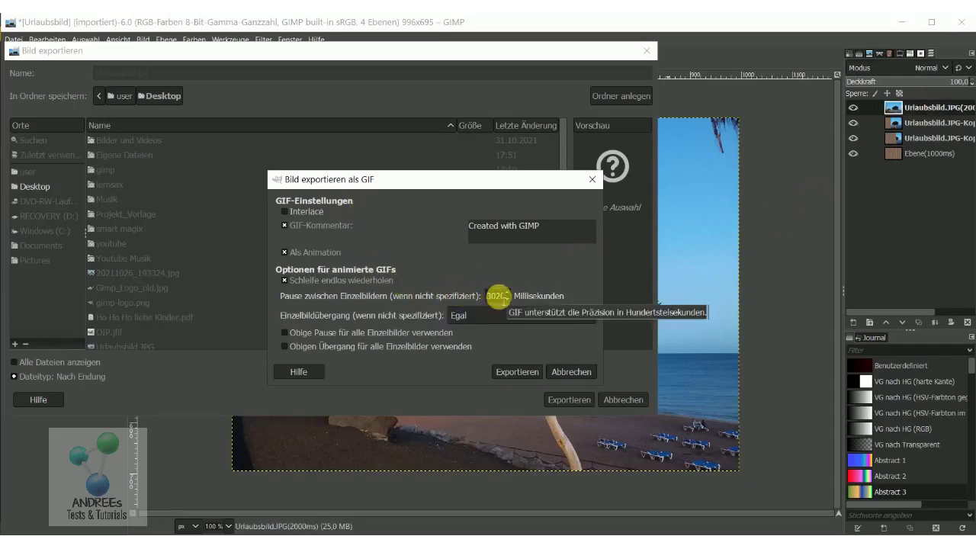
pyautogui.click(508, 299)
pyautogui.click(508, 298)
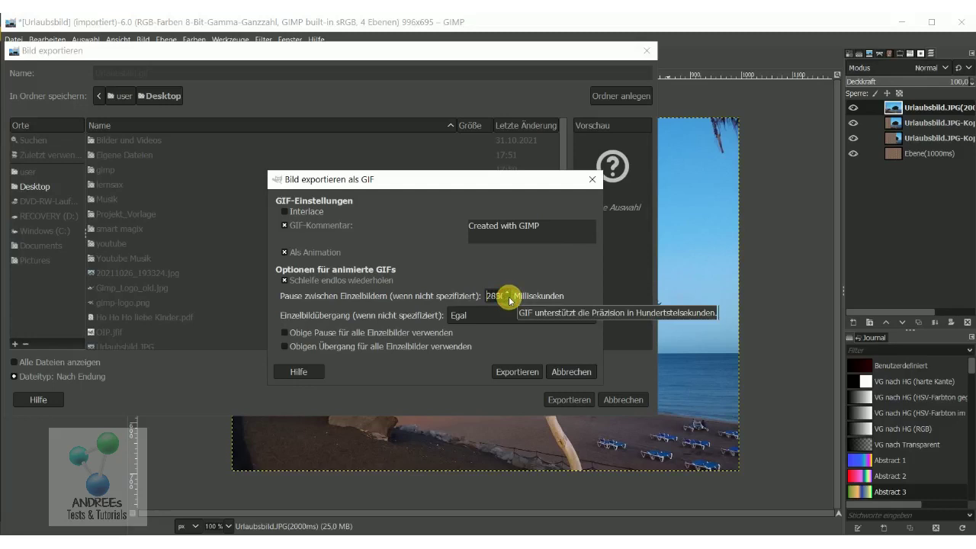
pyautogui.click(508, 298)
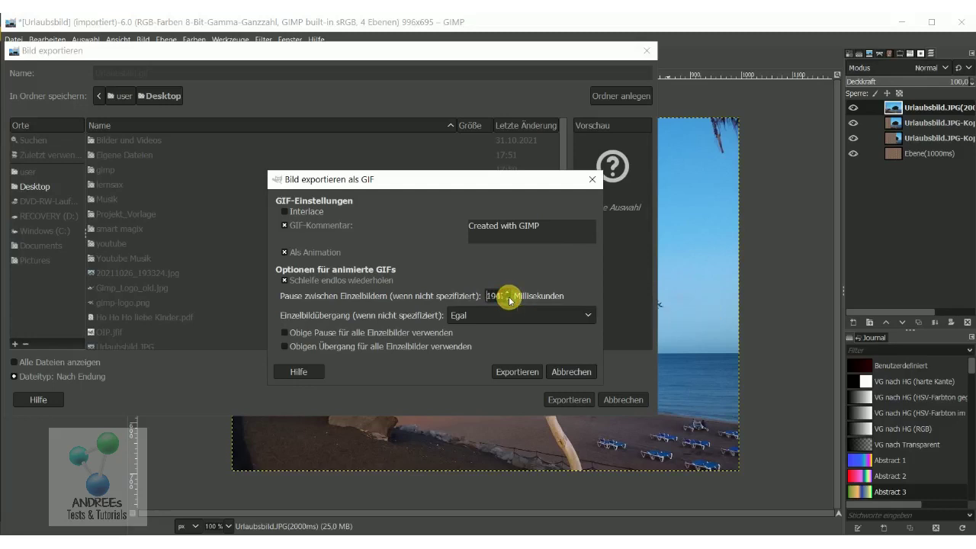
pyautogui.click(508, 296)
pyautogui.click(508, 305)
pyautogui.write('2000')
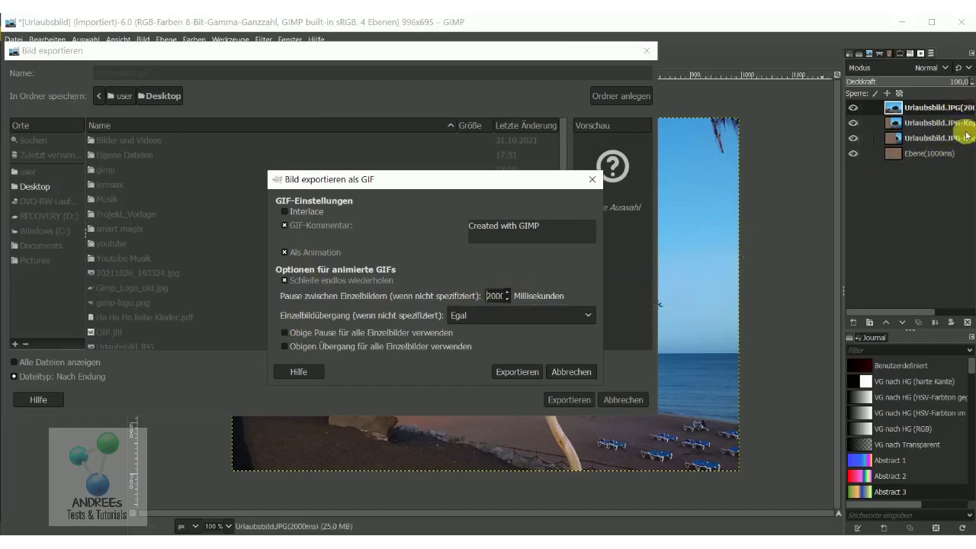
pyautogui.click(516, 372)
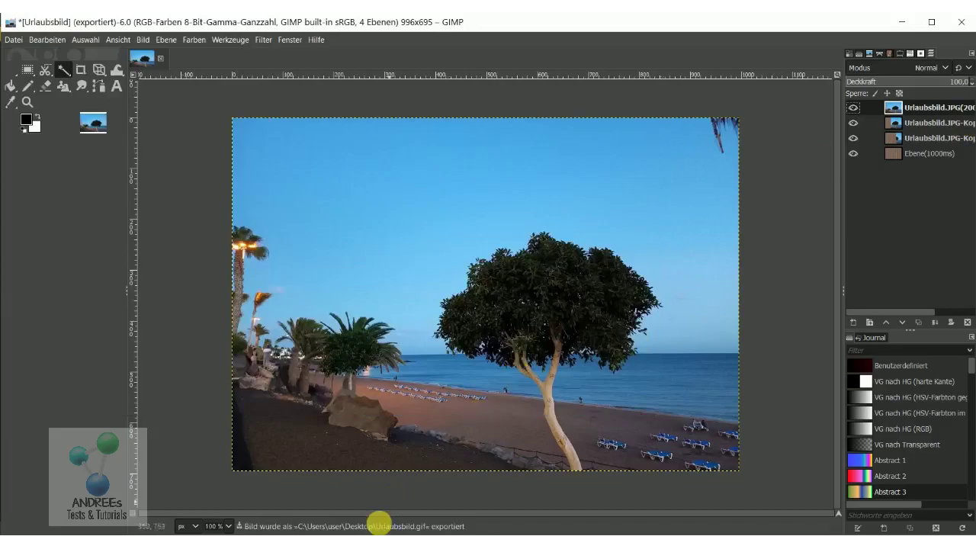
# - Open Urlaubsbild.gif from the Desktop folder in File Explorer in the Photos app
pyautogui.click(379, 534)
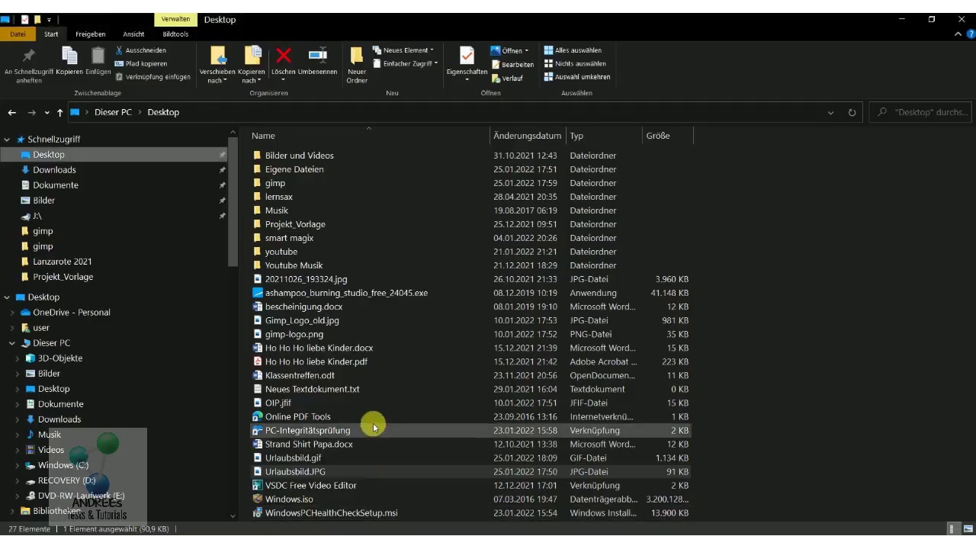
pyautogui.click(324, 460)
pyautogui.doubleClick(323, 461)
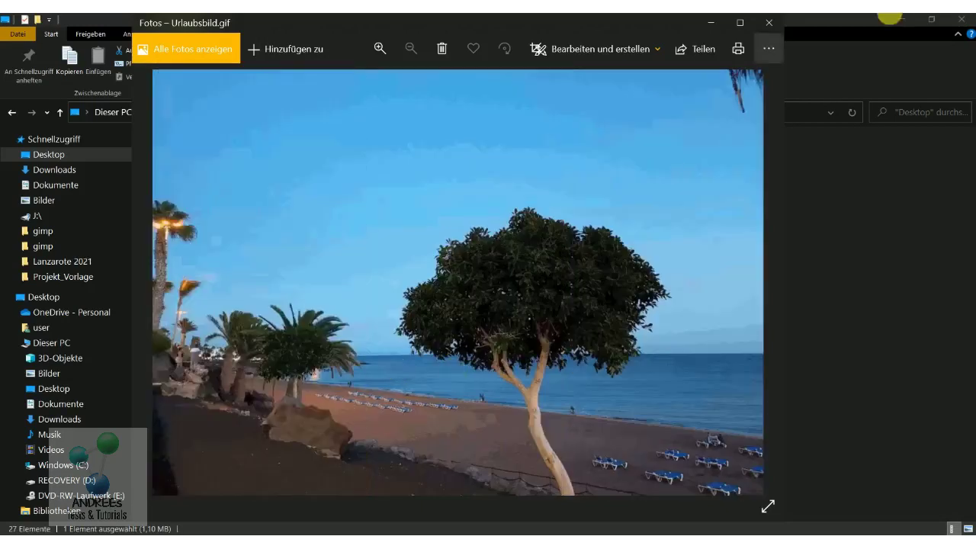
# - Maximize the Photos window to watch Urlaubsbild.gif loop full screen
pyautogui.click(737, 26)
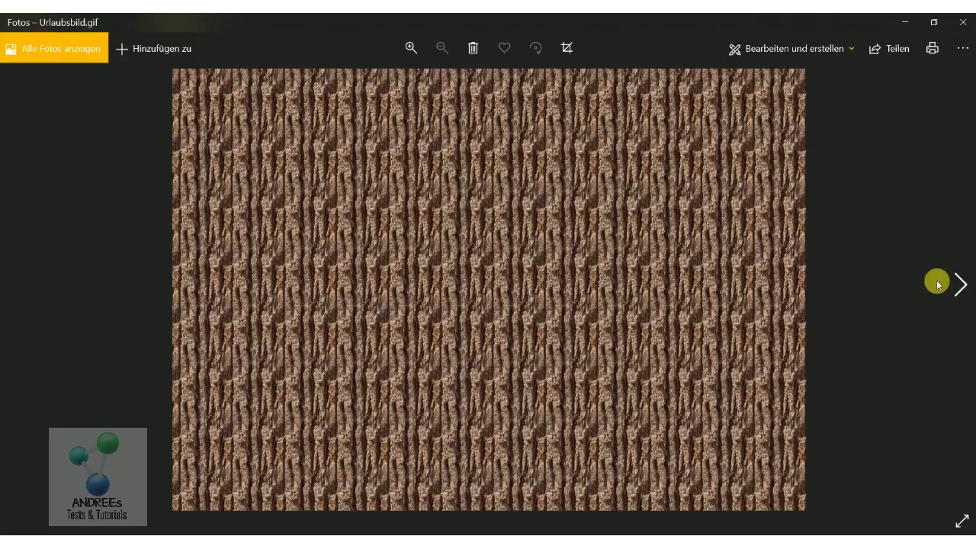